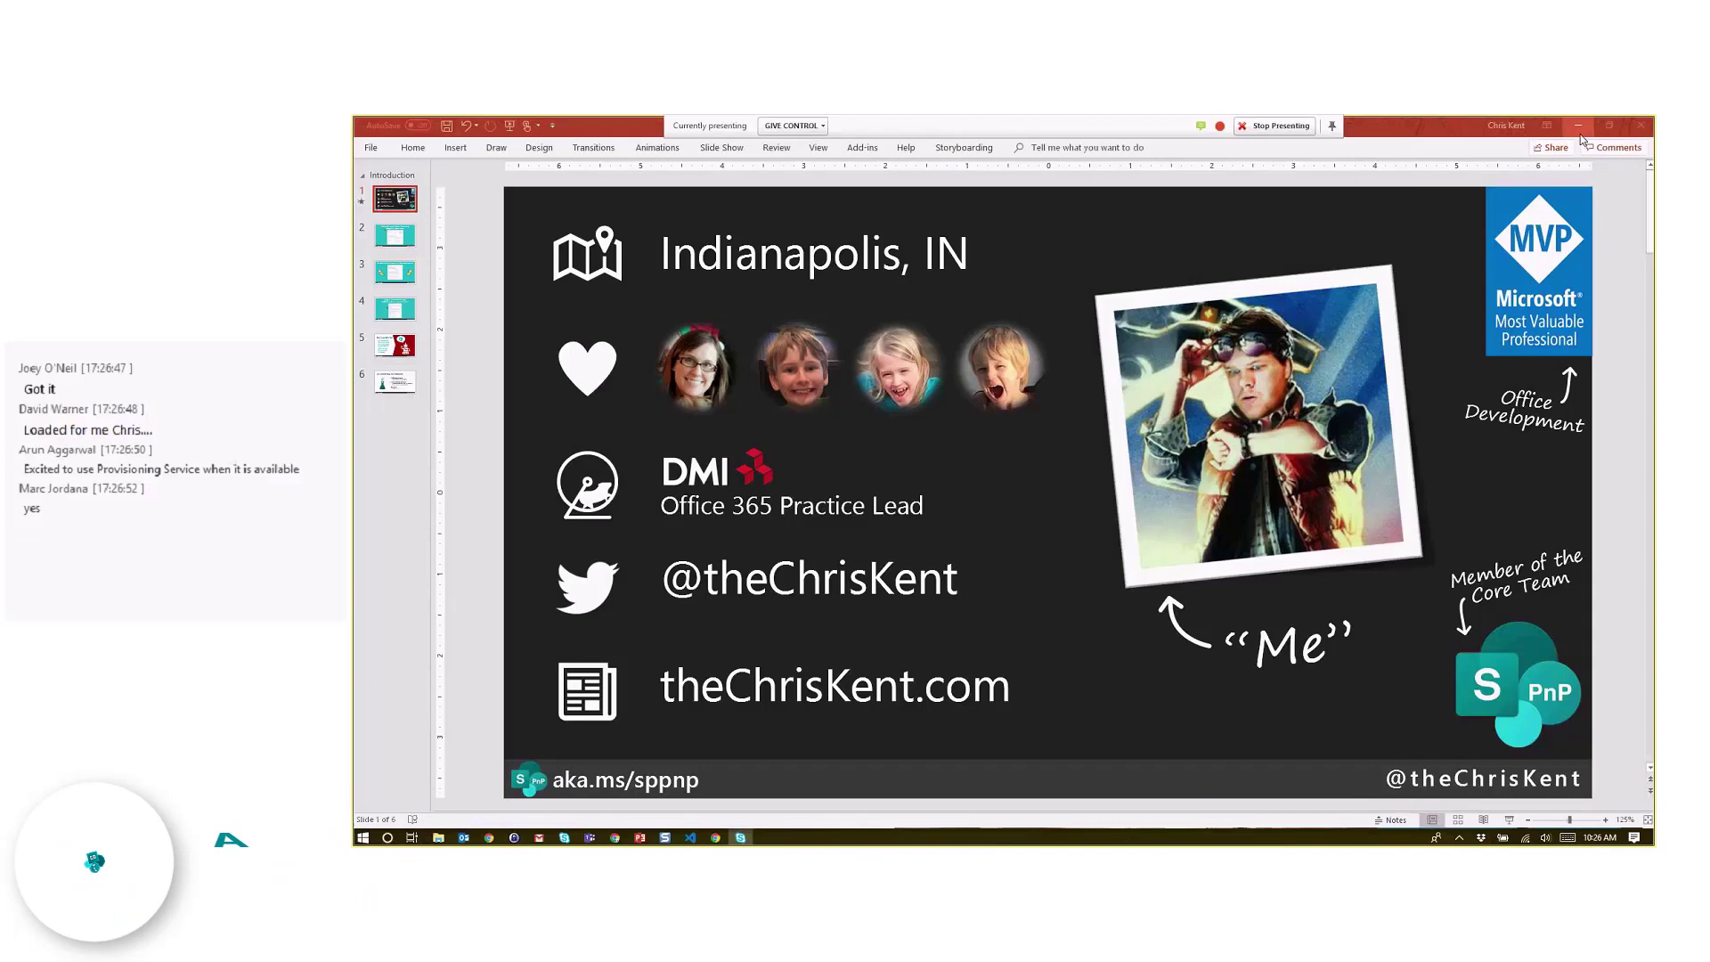
Step: Minimize PowerPoint and open the Corporate Nothingness list from the Warrior Horses home page
click(1578, 127)
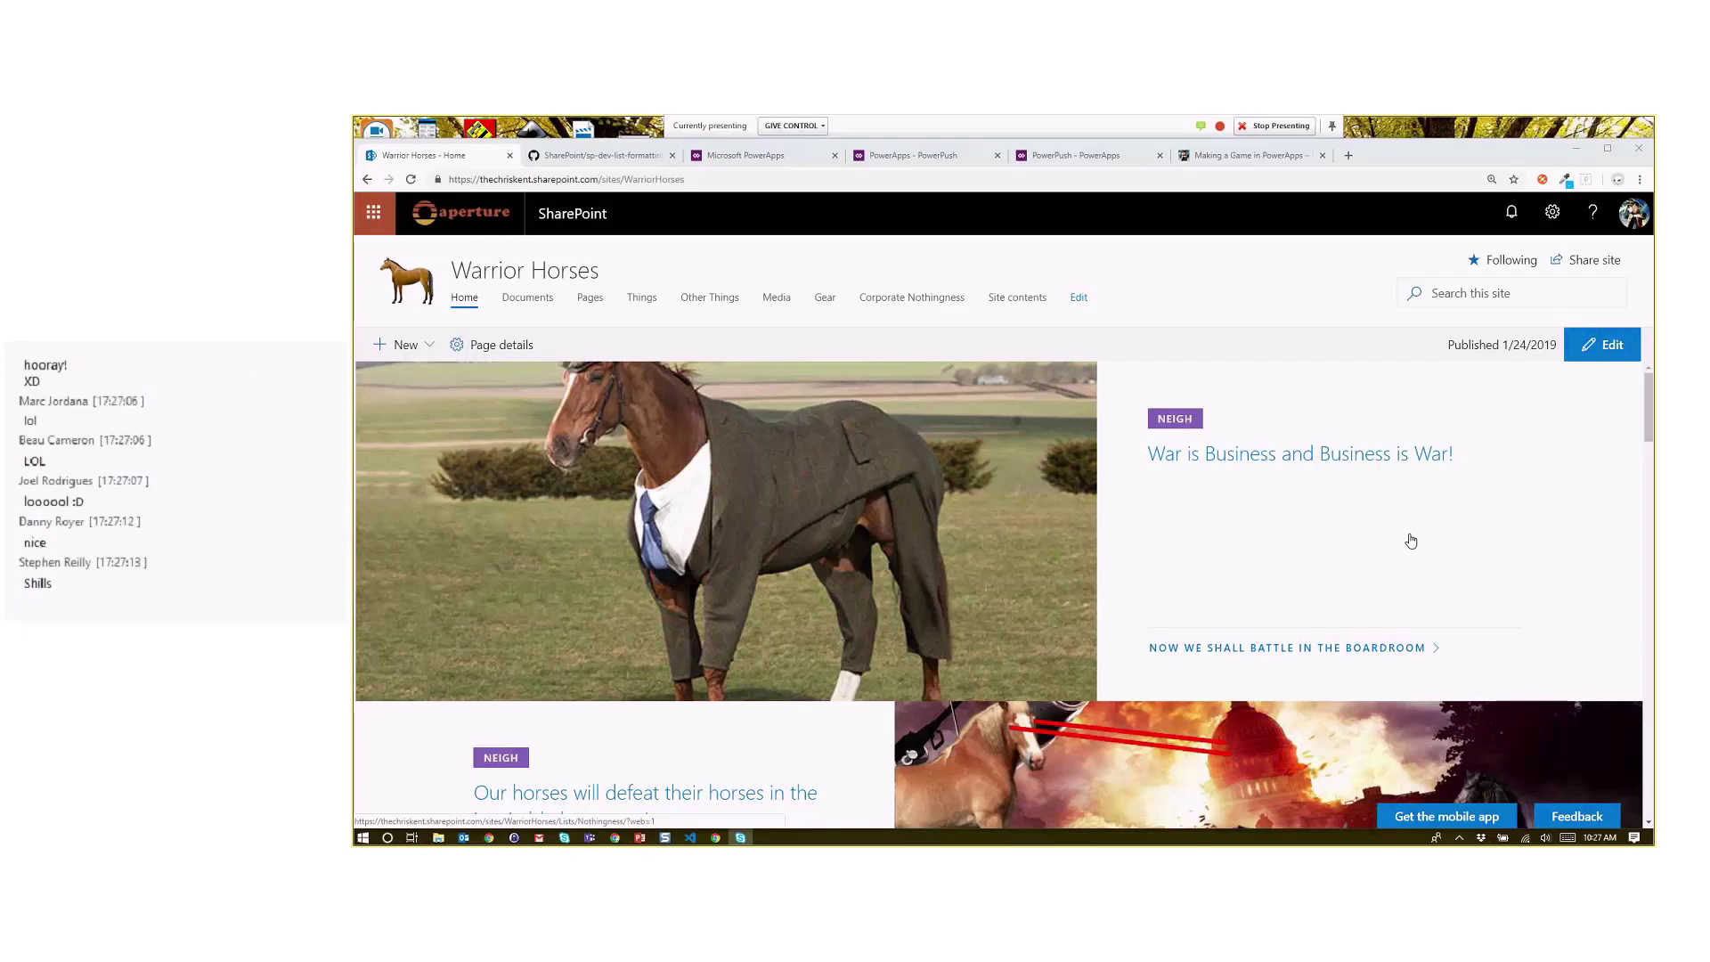
click(1304, 651)
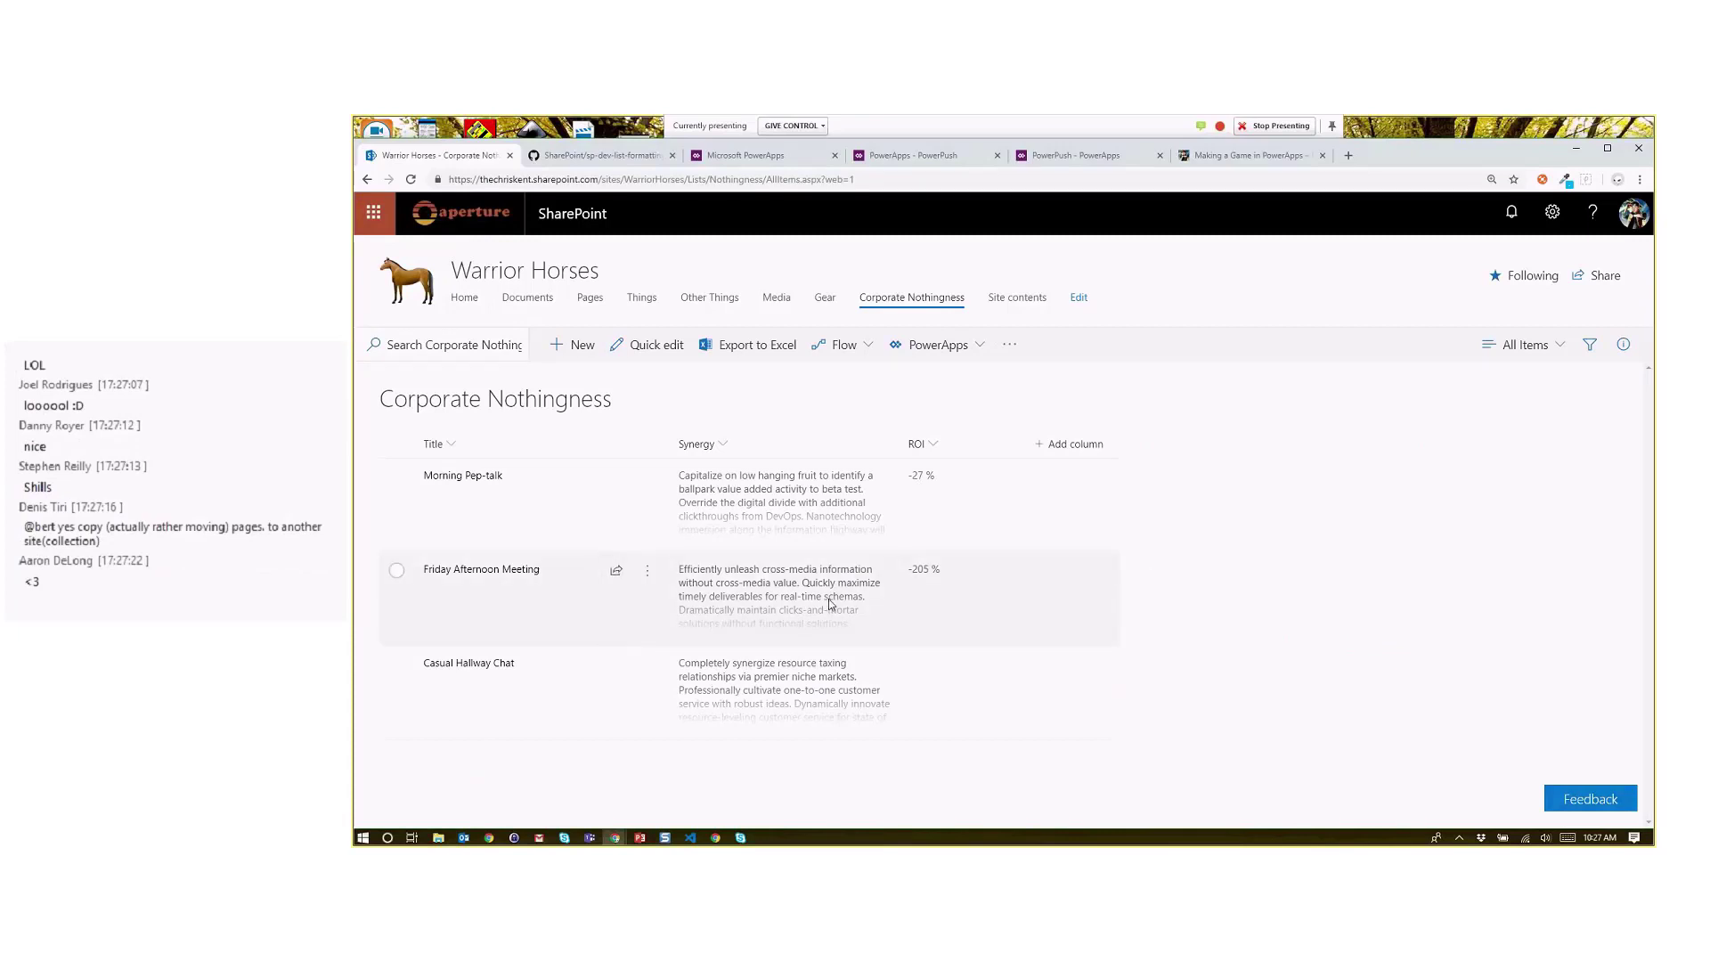
Step: Paste and save ms-fontColor-teal formatting JSON on the Title column so titles render teal
click(451, 445)
mouse_move(539, 579)
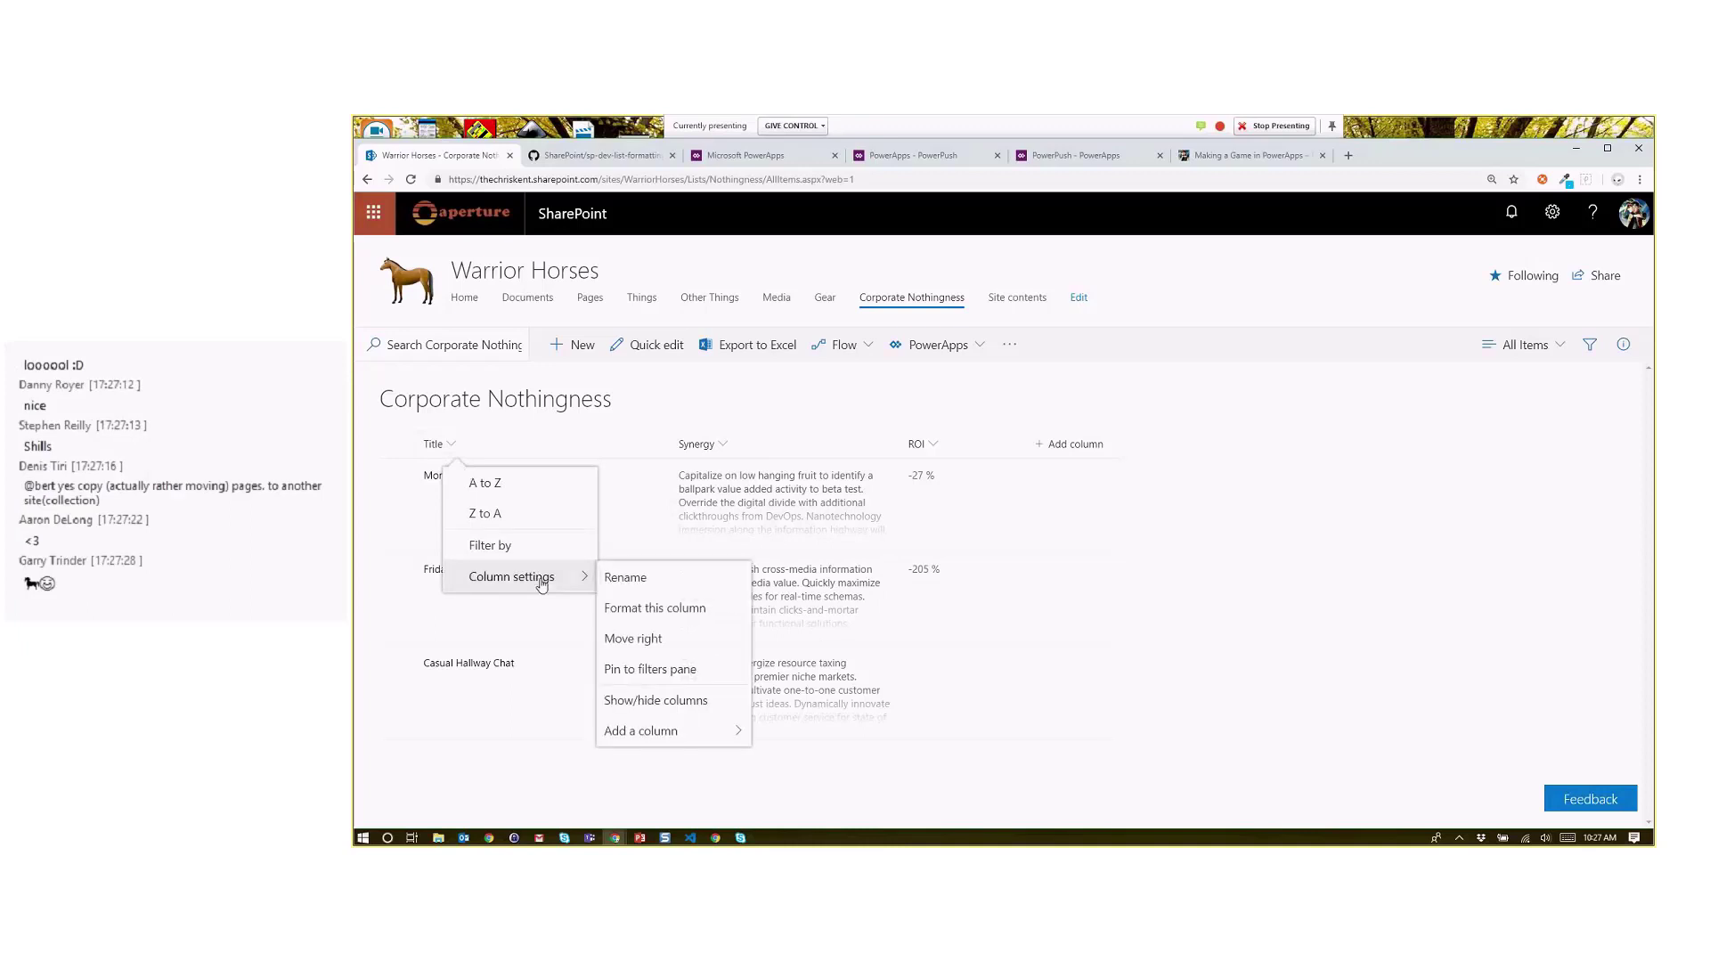
click(689, 610)
click(1445, 554)
text({   "$schema": "https://developer.microsoft.com/json-schemas/sp/column-formatting.schema.json",   "elmType": "div",   "txtContent": "@currentField",   "attributes": {     "class": "ms-fontColor-teal"   } })
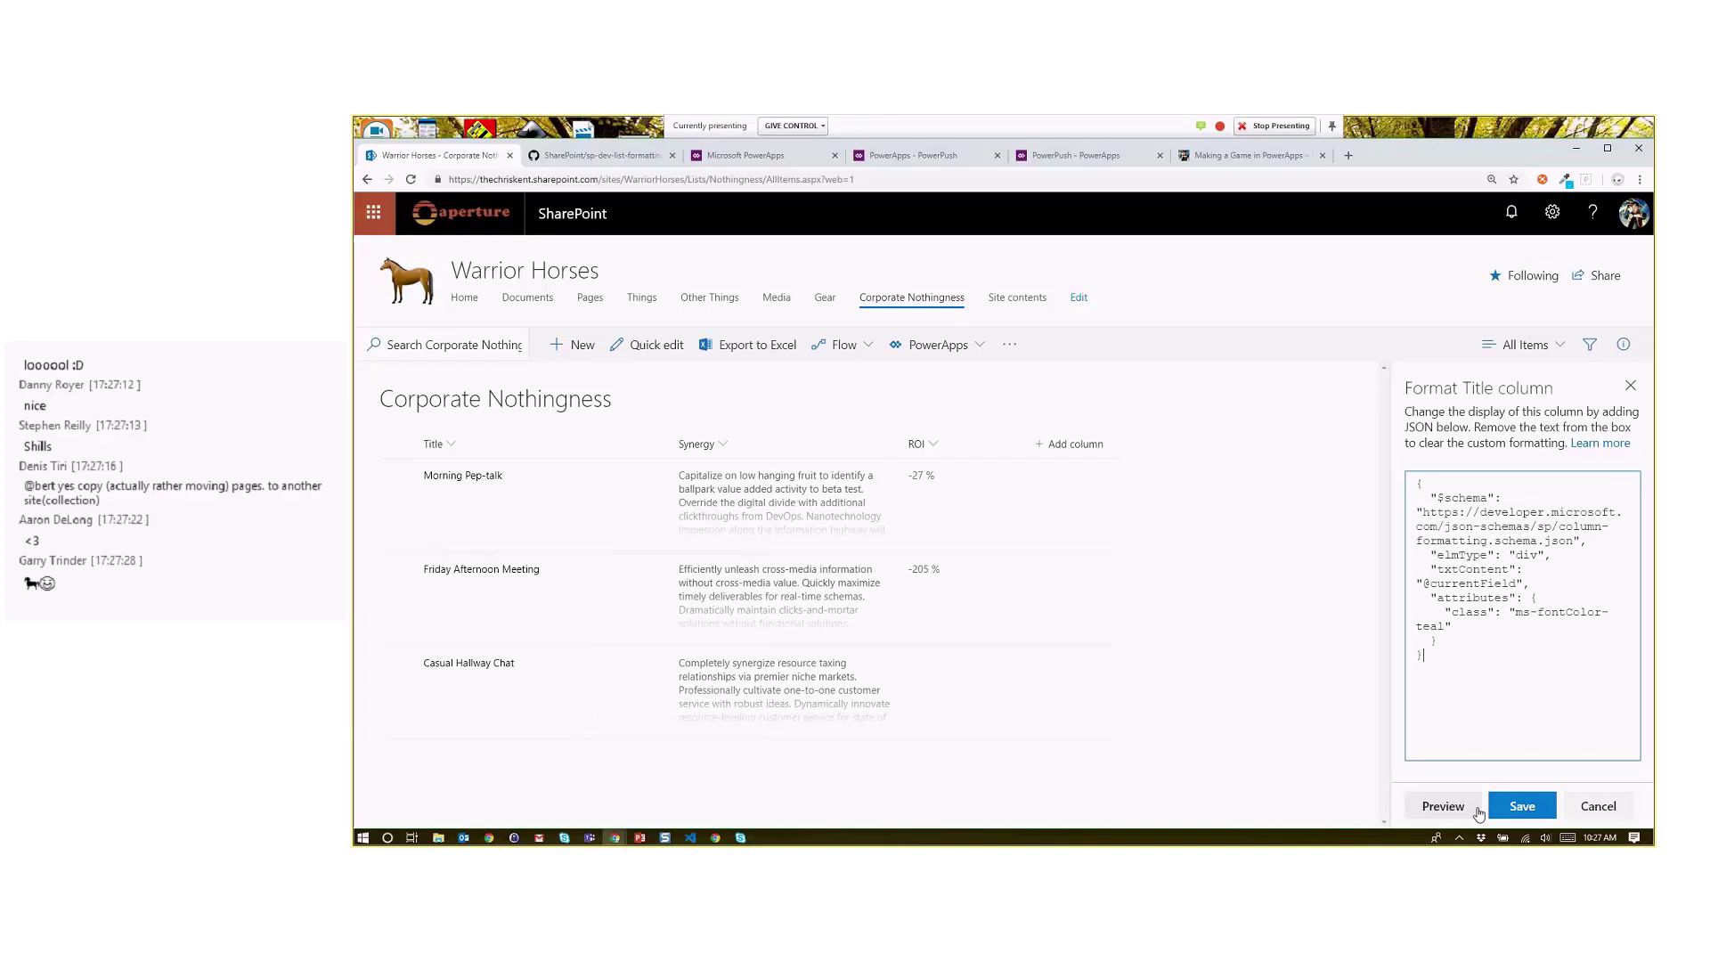
click(1517, 808)
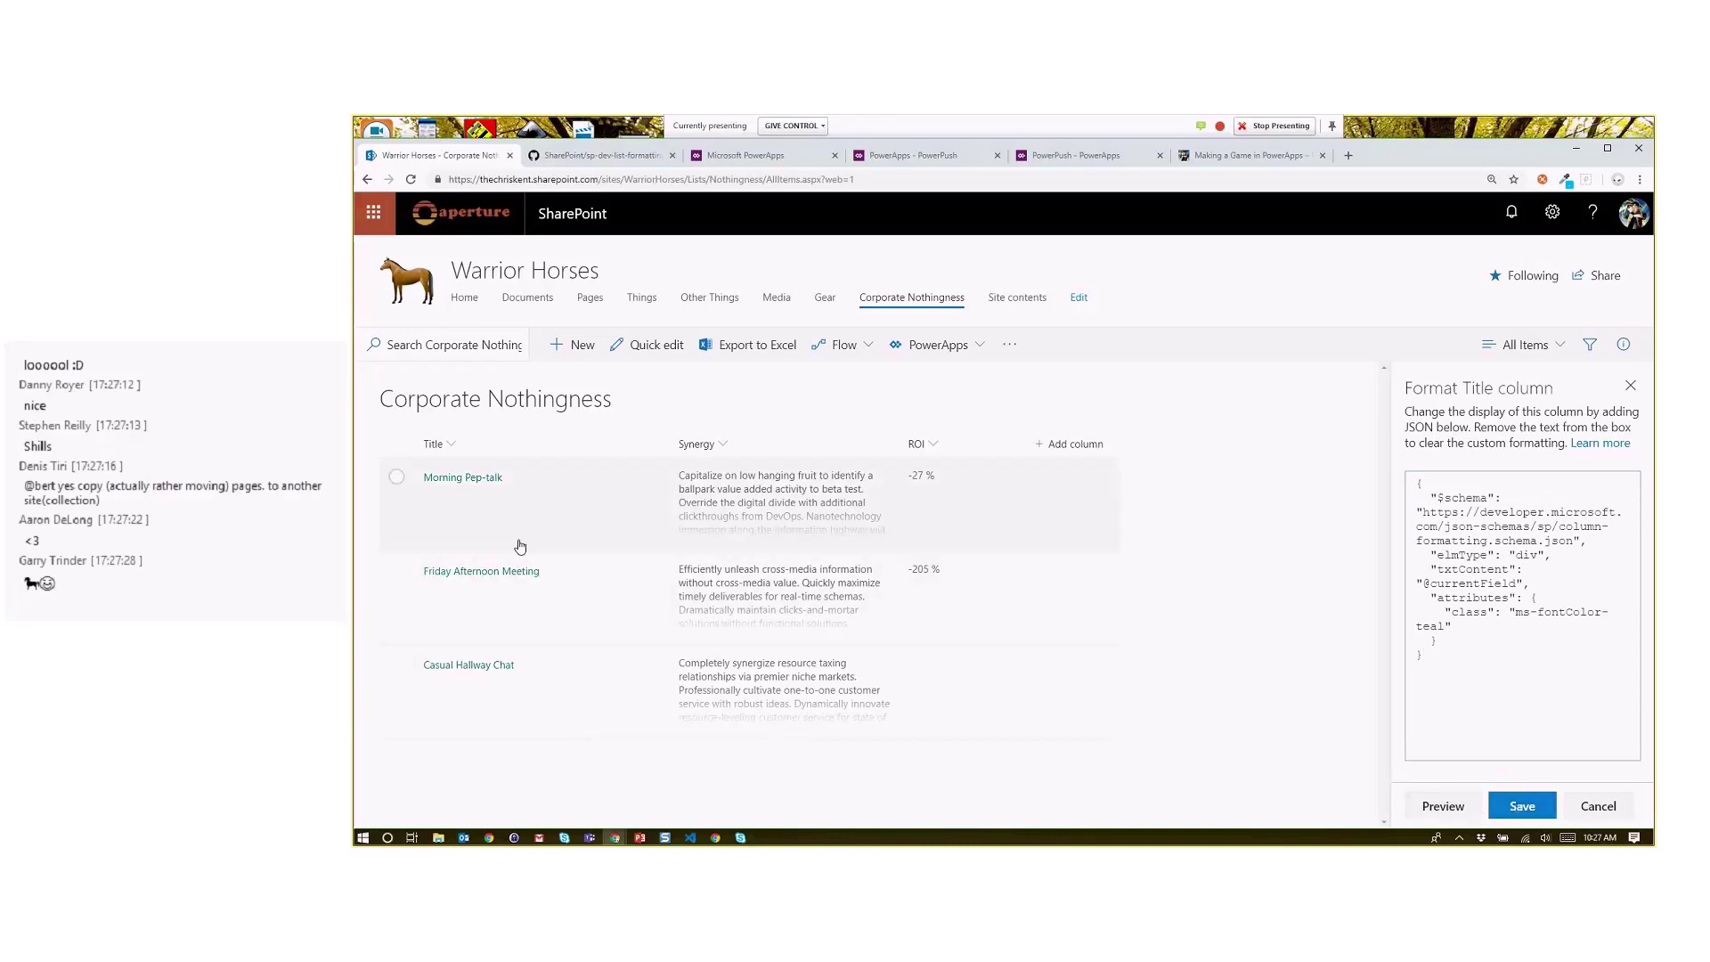
click(1629, 388)
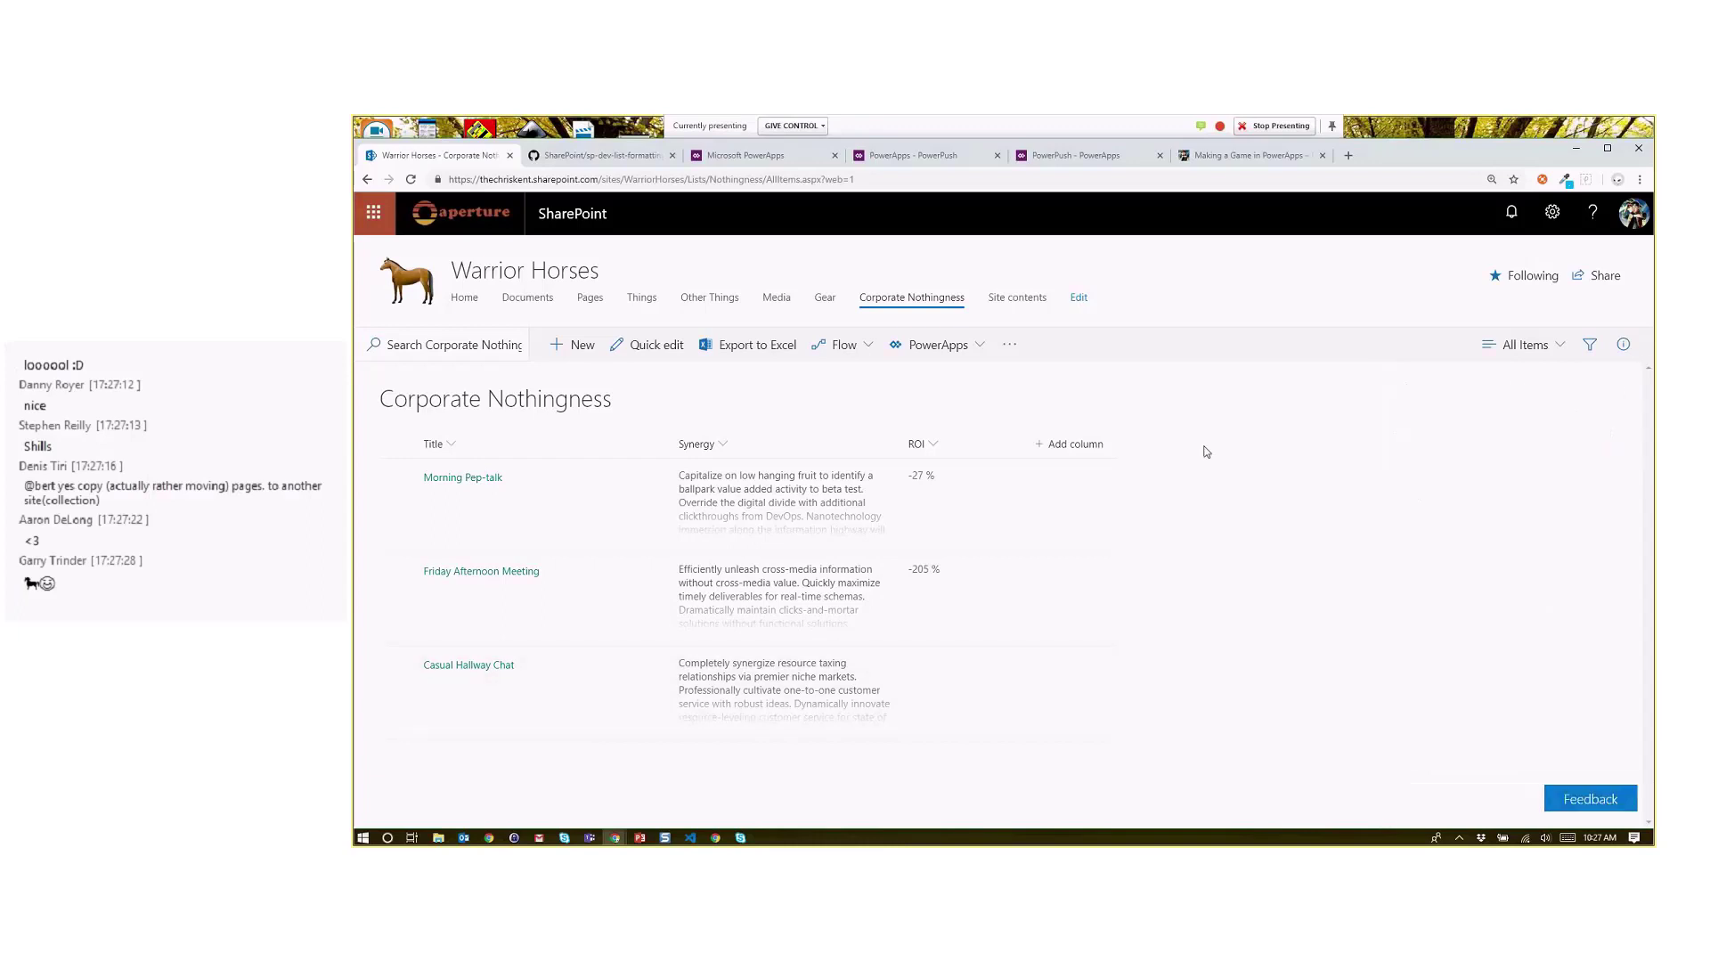
Step: Open column-samples > text-wrap-format > text-wrap-format.json in the sp-dev-list-formatting repository
click(640, 160)
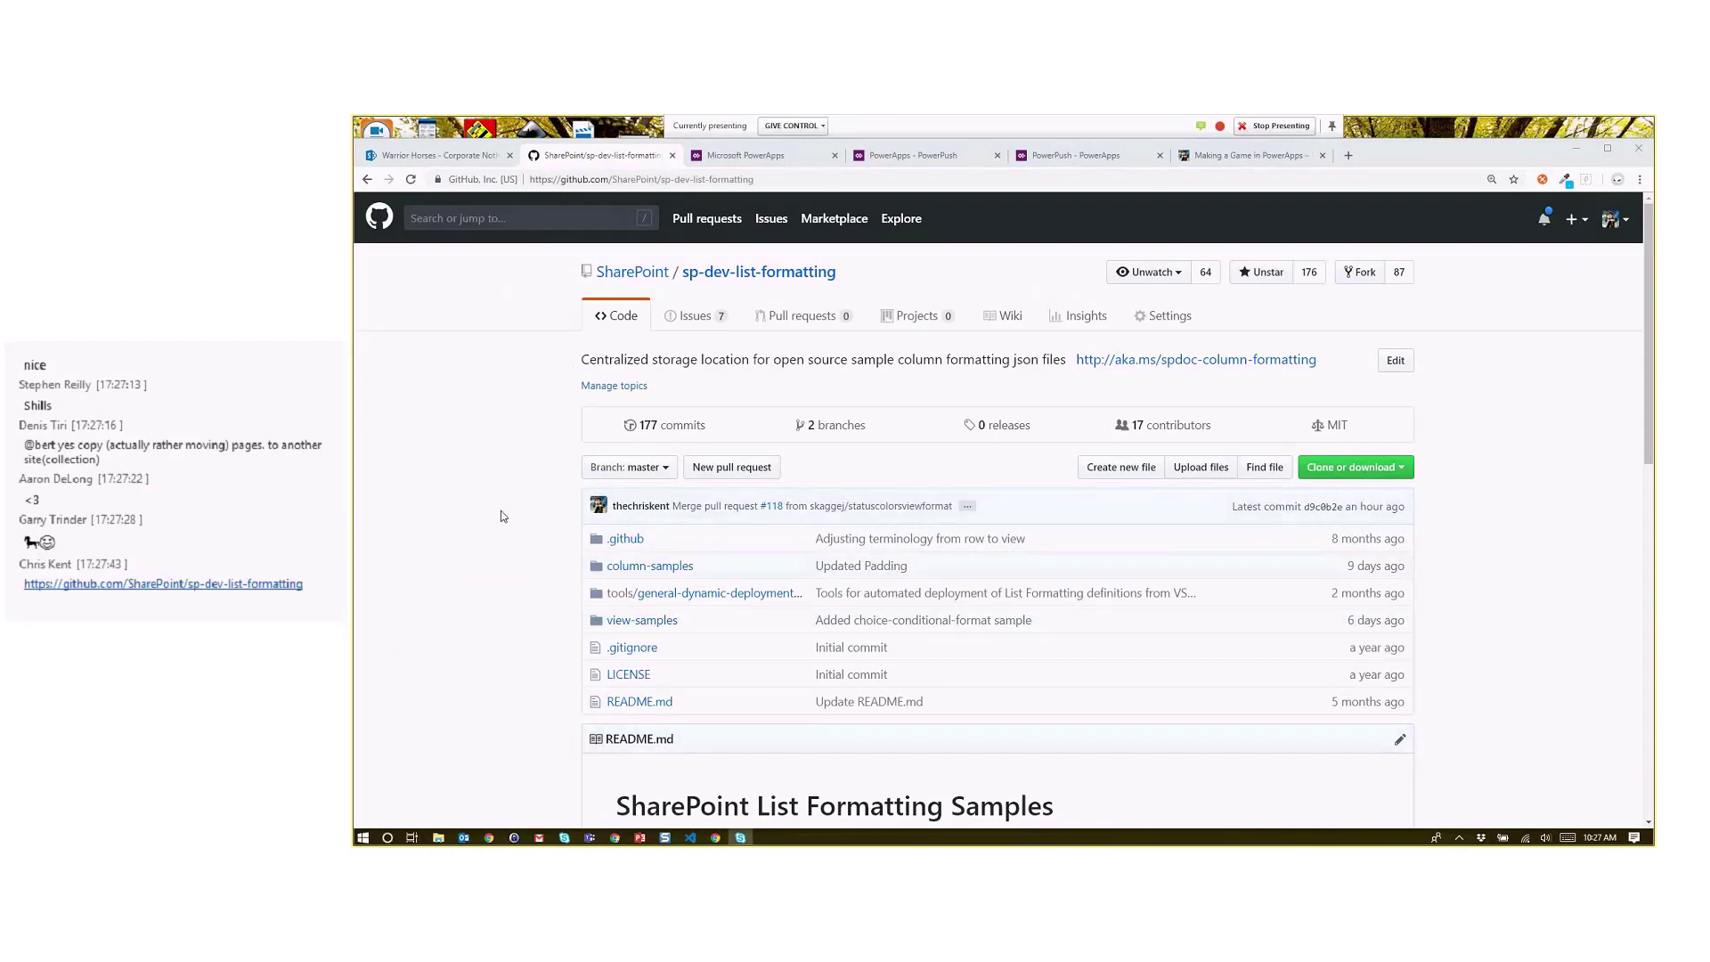
click(646, 561)
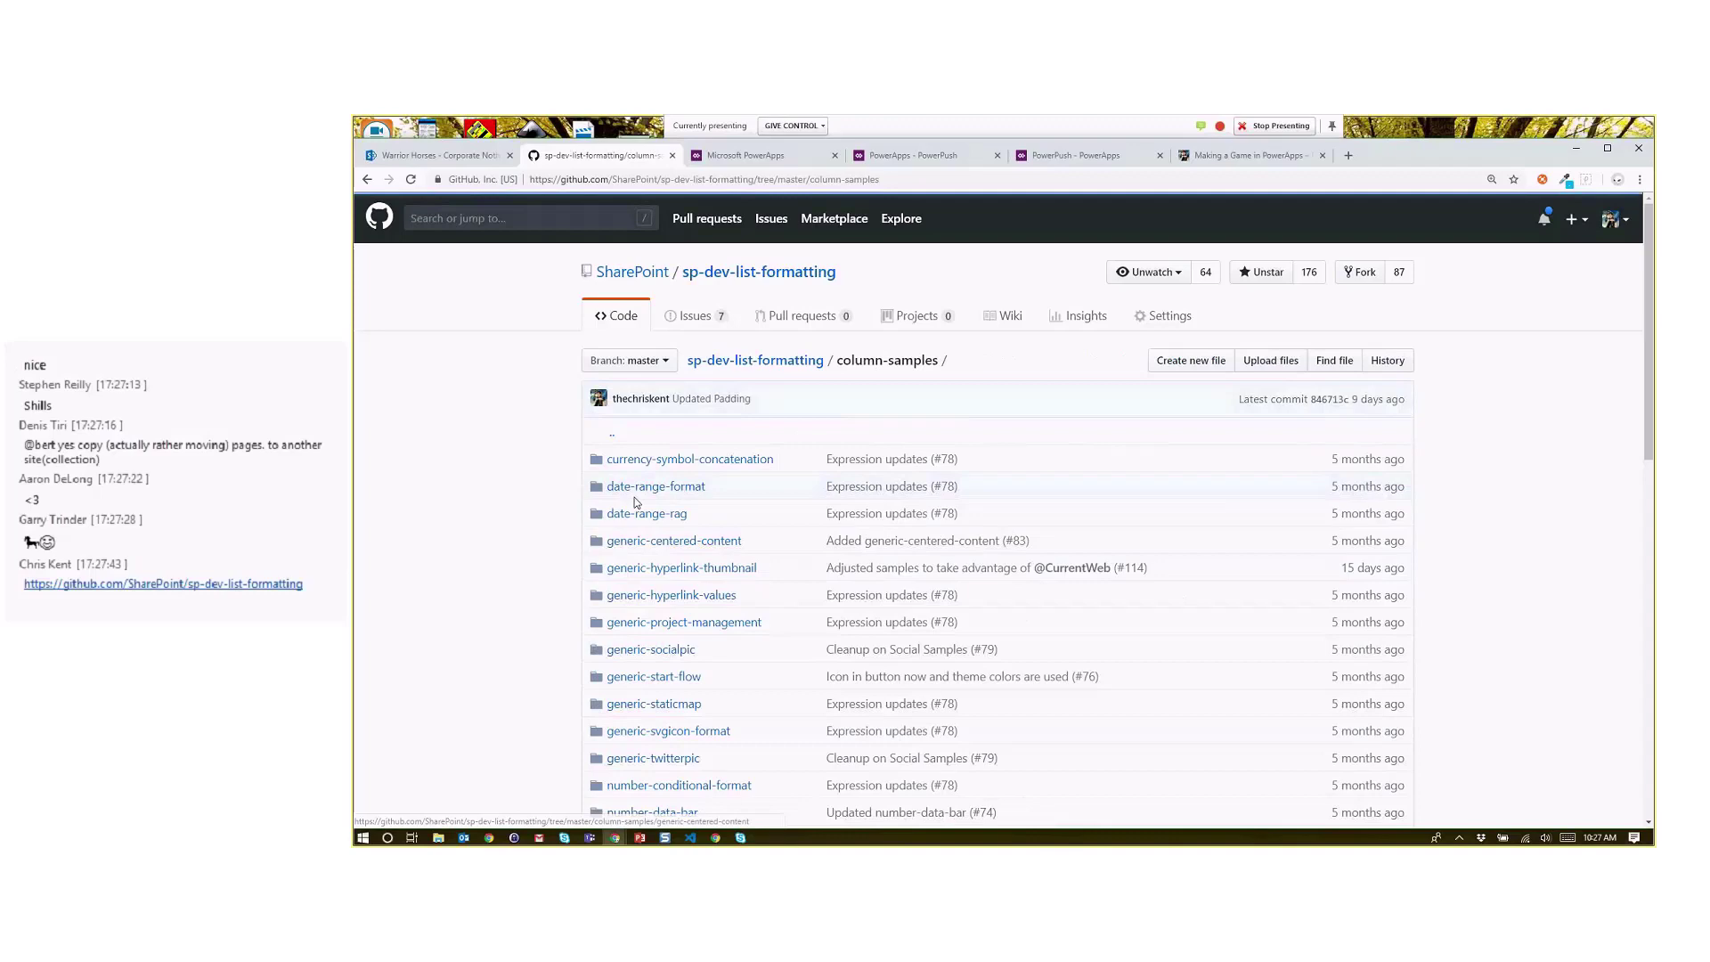
scroll(696, 531, down, 2)
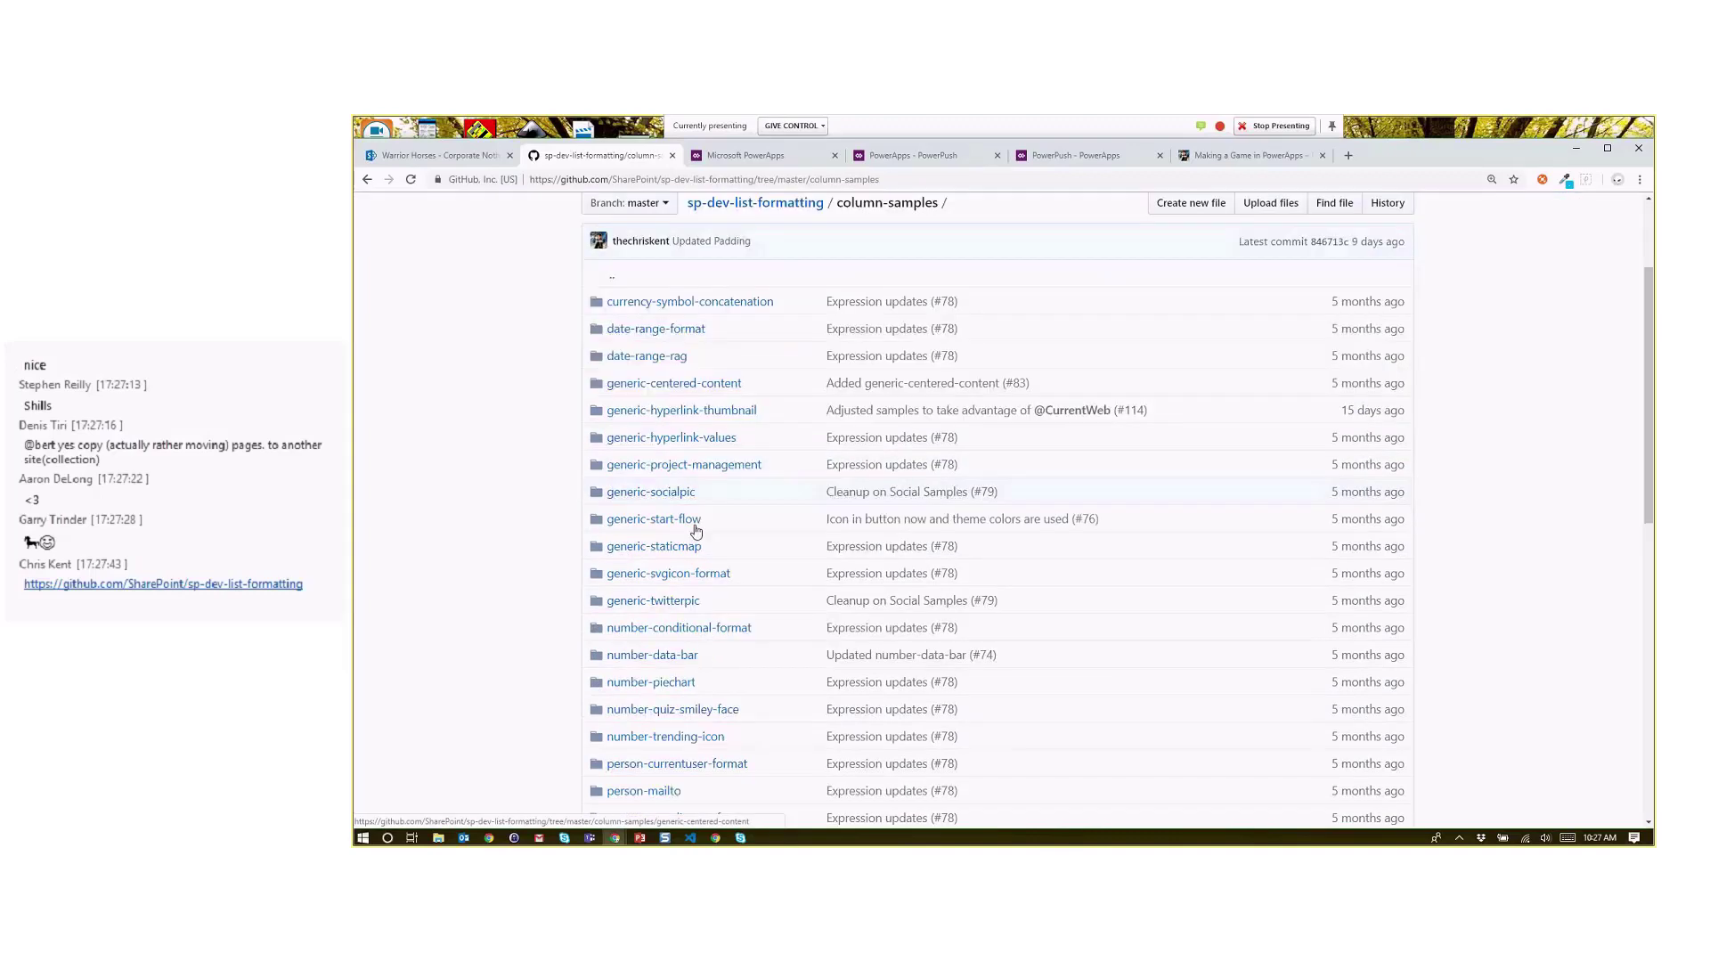
scroll(695, 531, down, 4)
scroll(699, 702, down, 2)
click(650, 585)
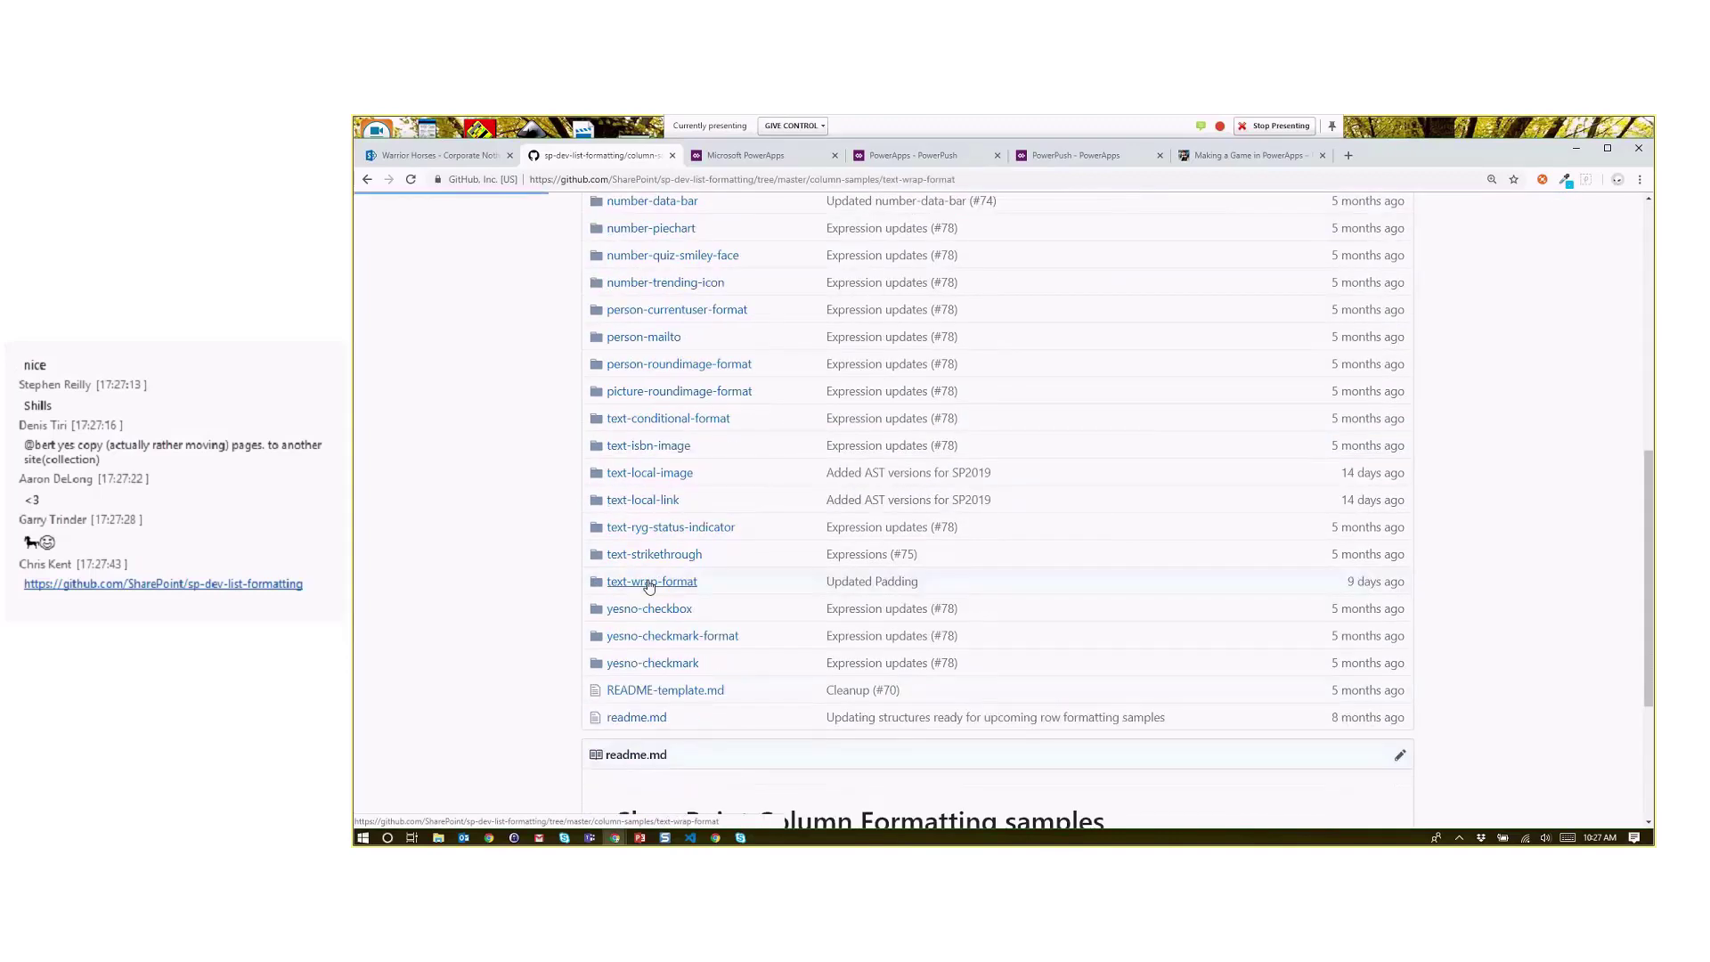
click(661, 515)
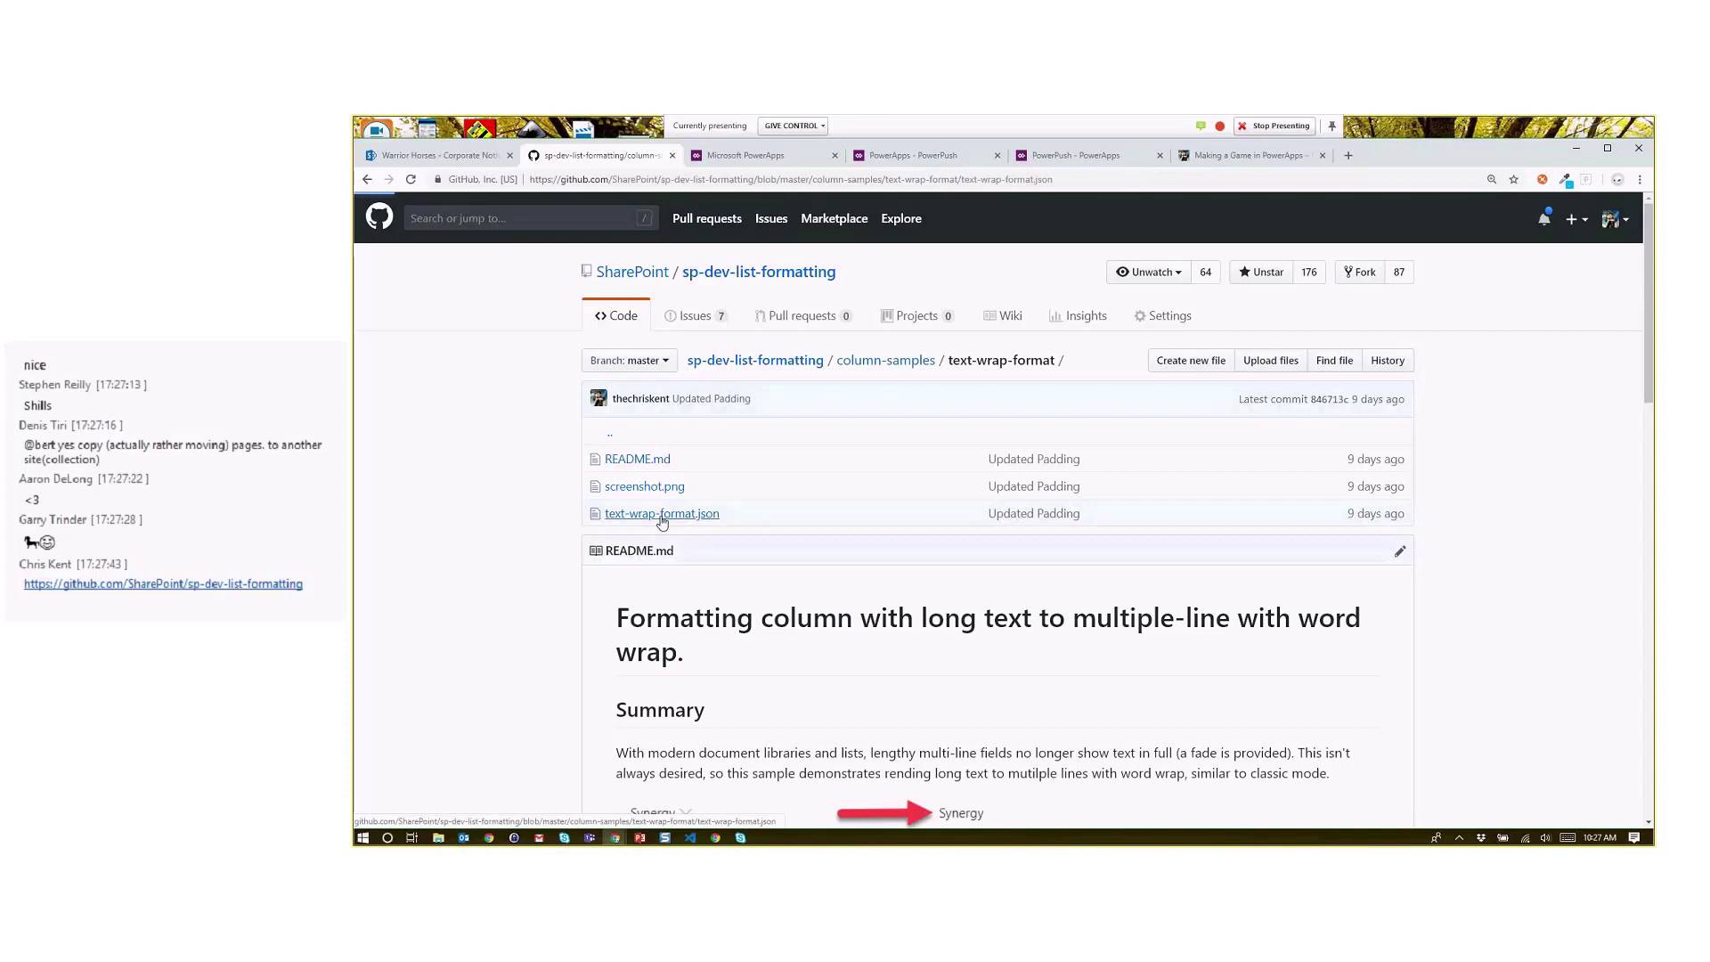
Step: Glance back at the list, then select all nine lines of the sample JSON for copying
click(449, 156)
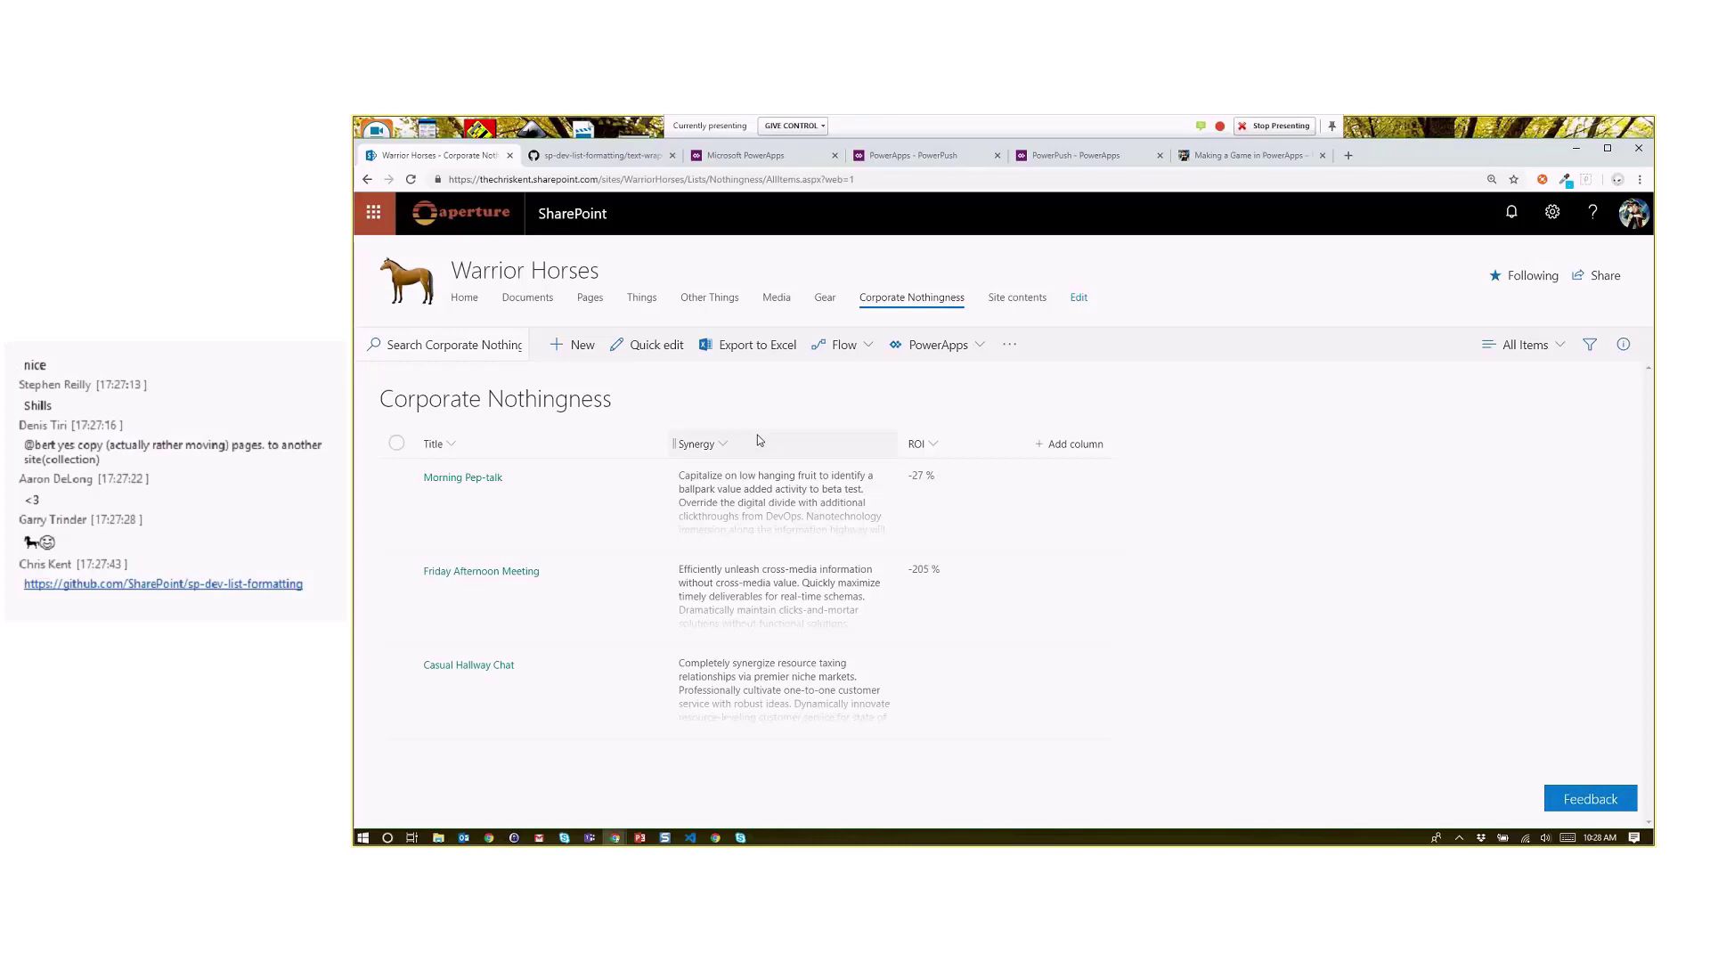
click(588, 156)
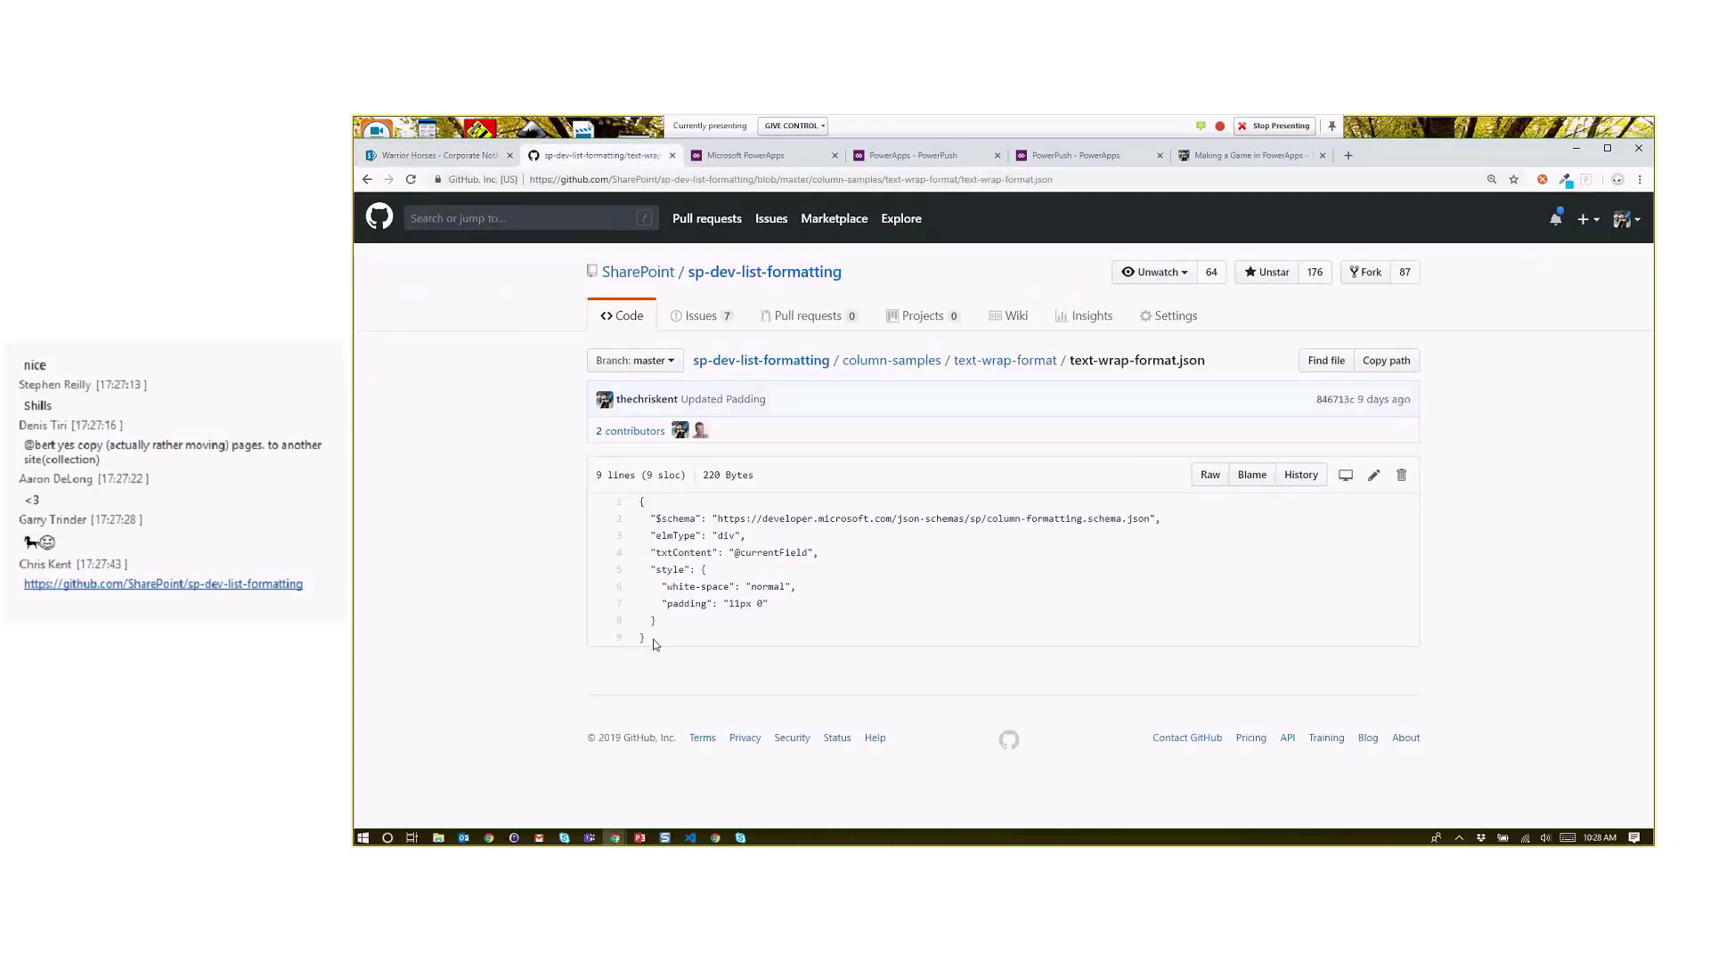
drag(655, 644, 638, 501)
right_click(656, 530)
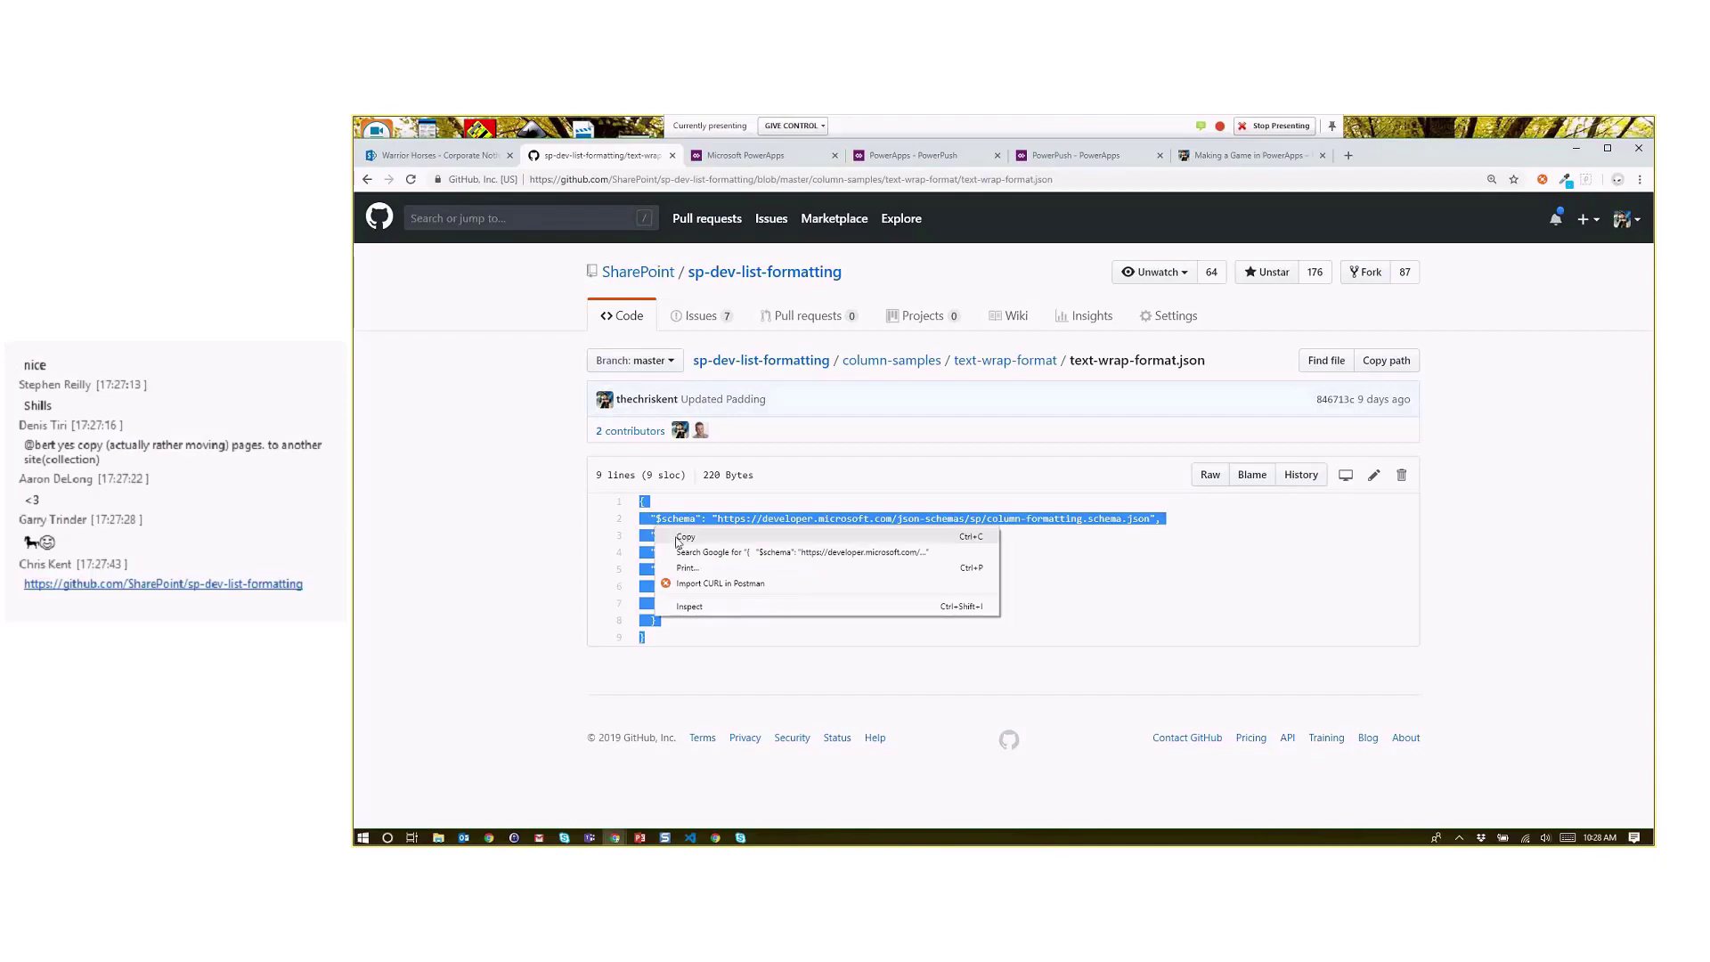
Step: Copy the text-wrap JSON, check Synergy's column options, and open the list settings page
click(684, 537)
click(488, 158)
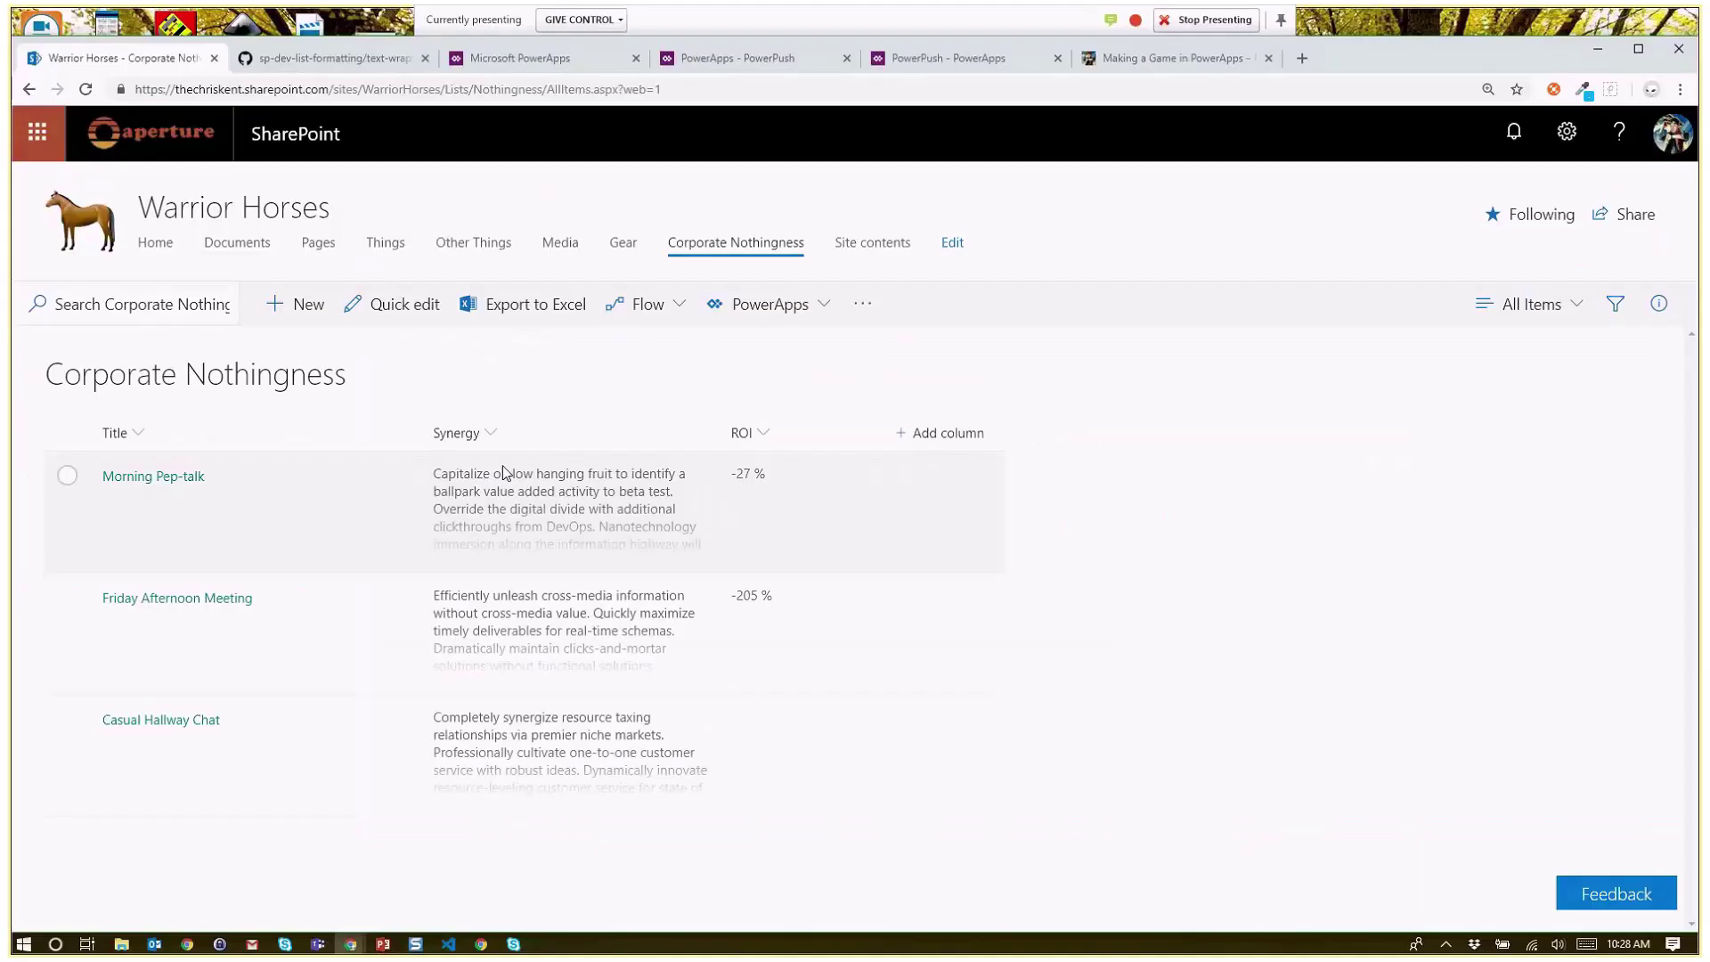
click(720, 443)
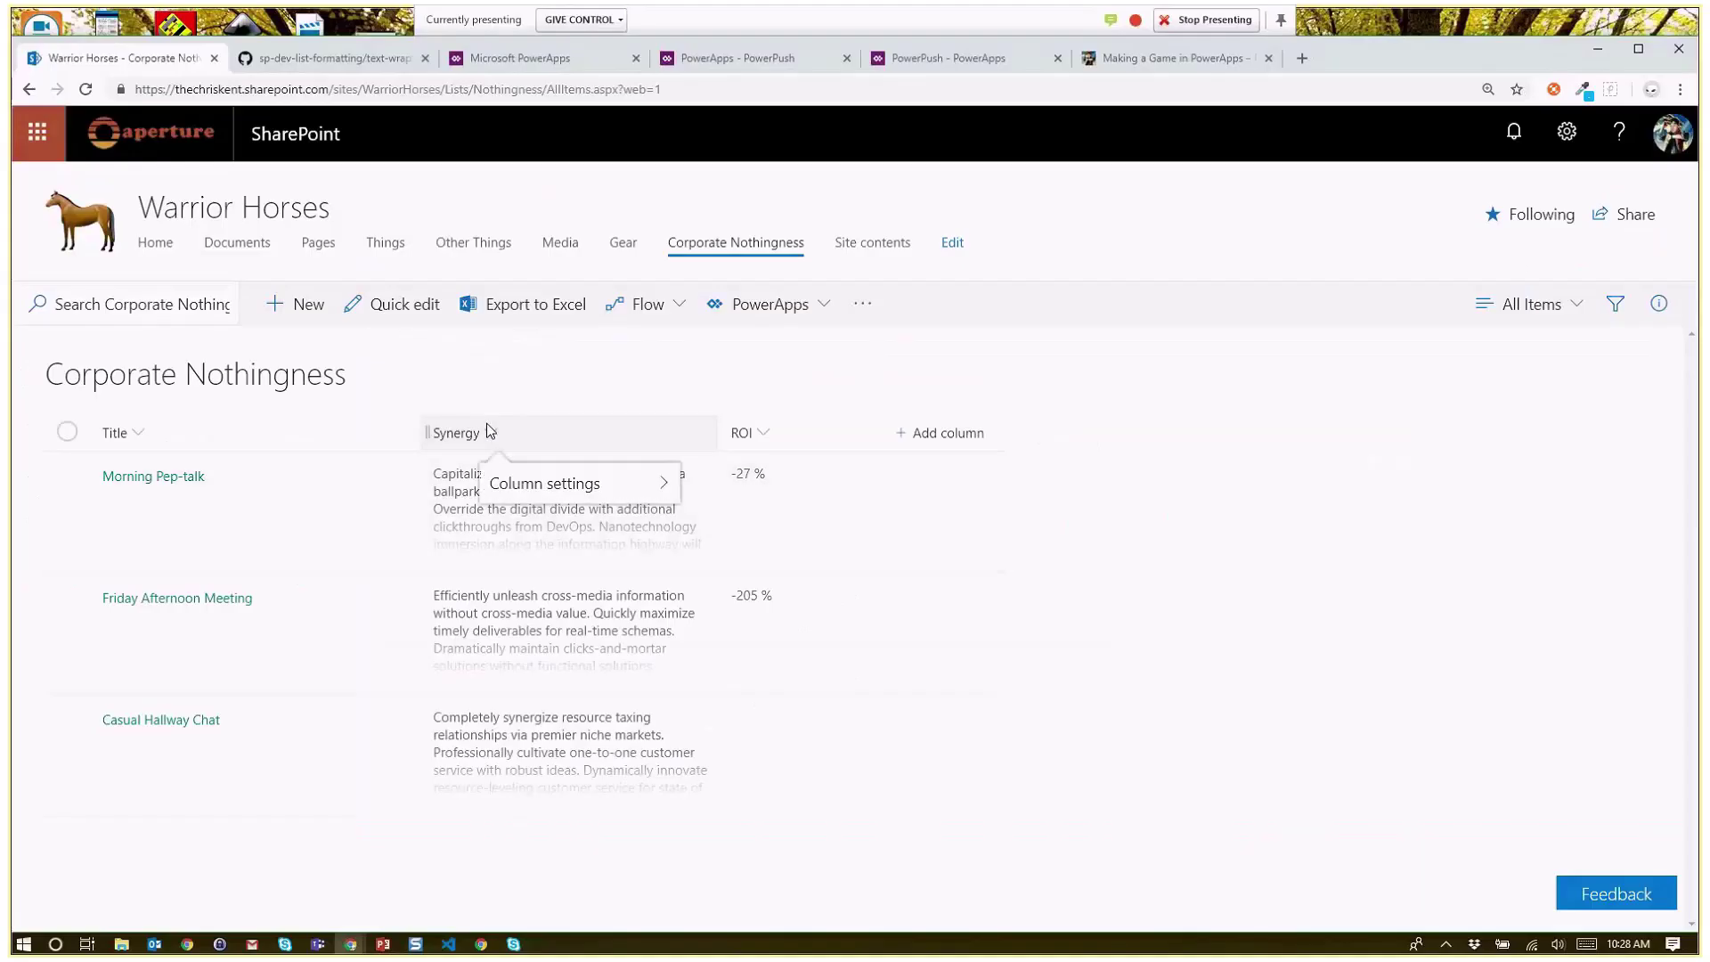
click(538, 491)
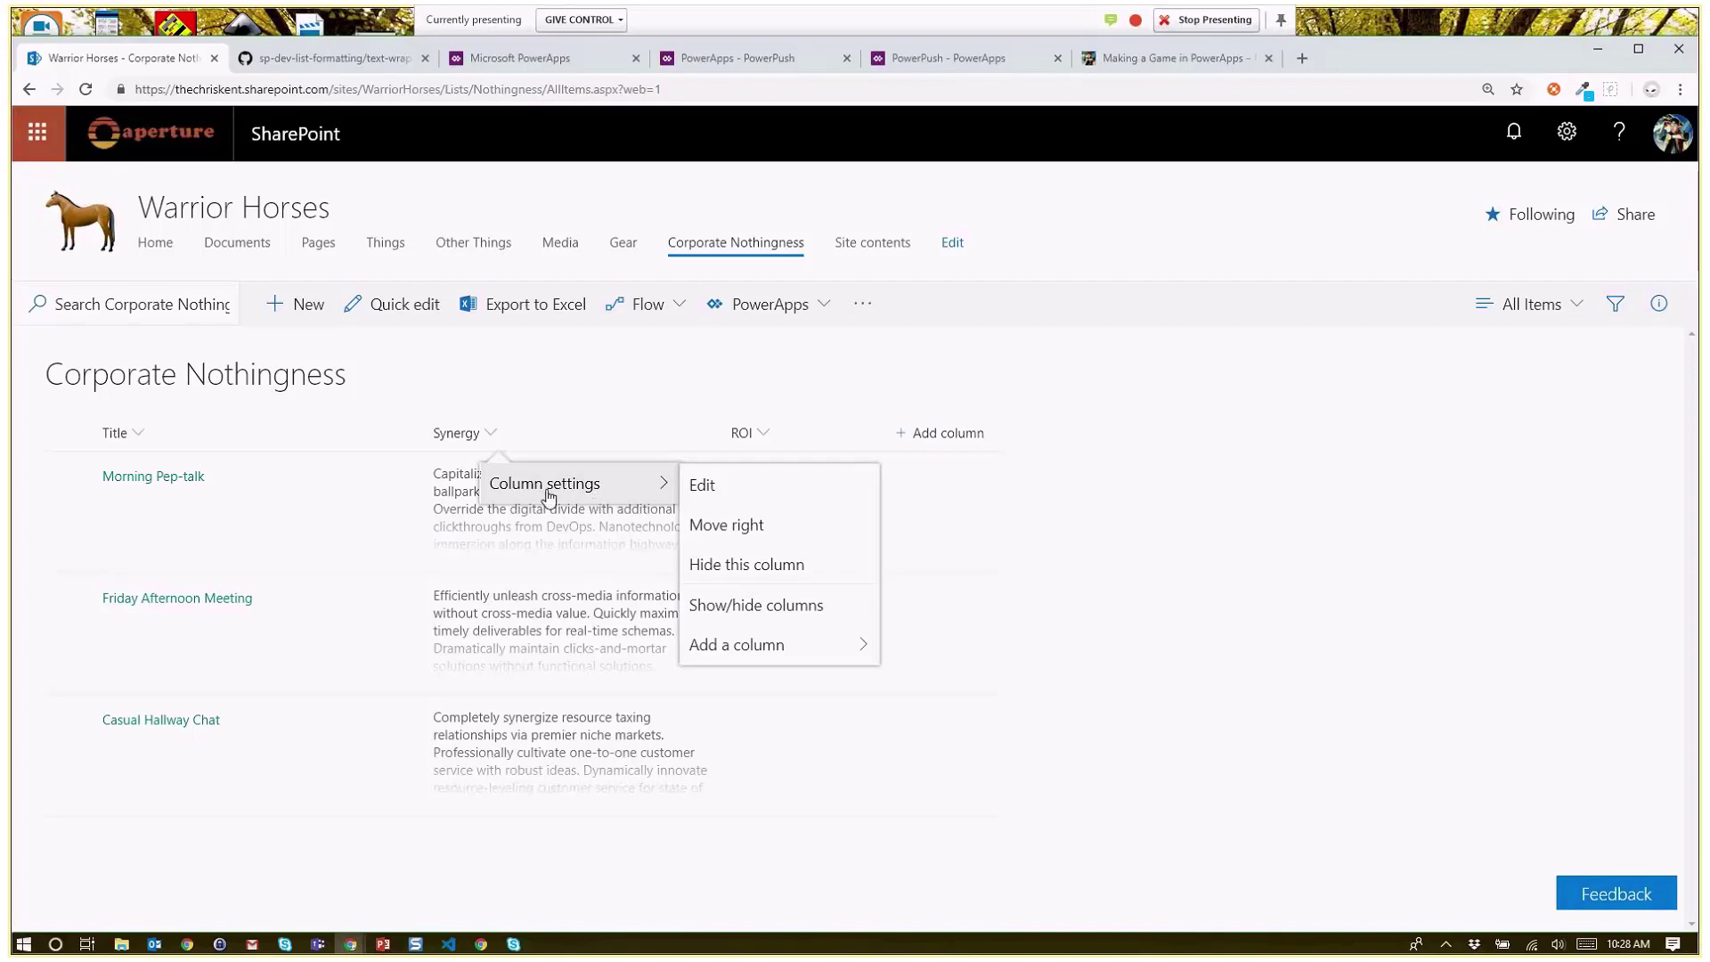
click(1568, 140)
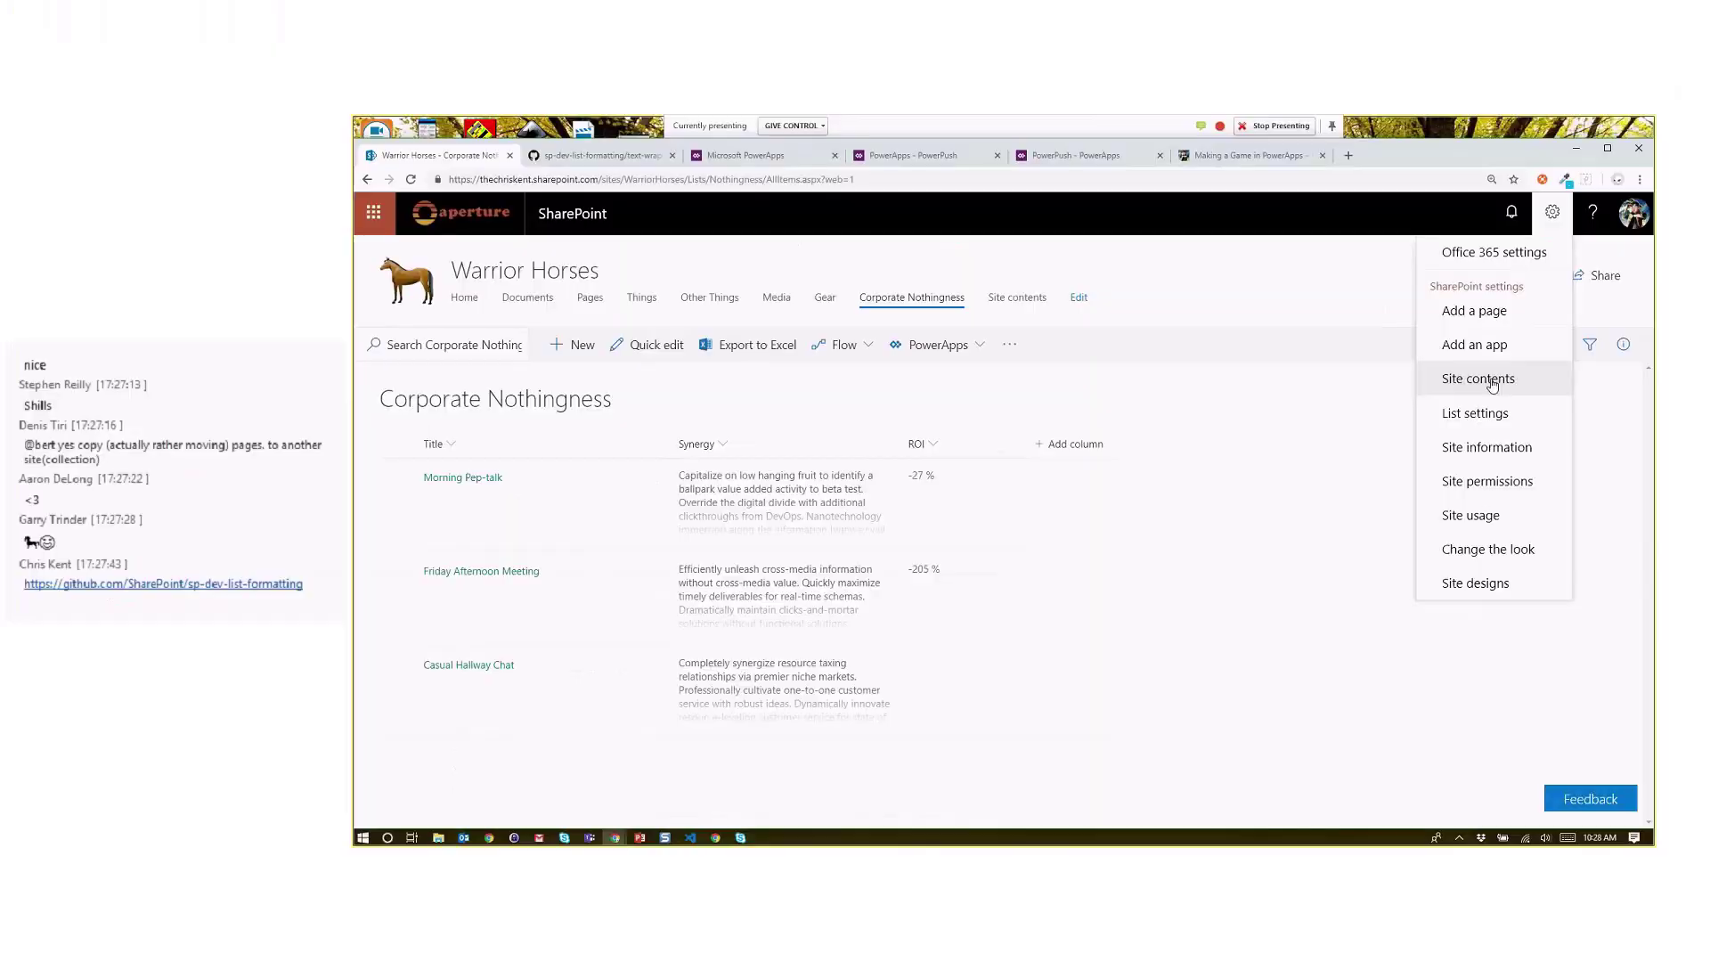
click(1501, 390)
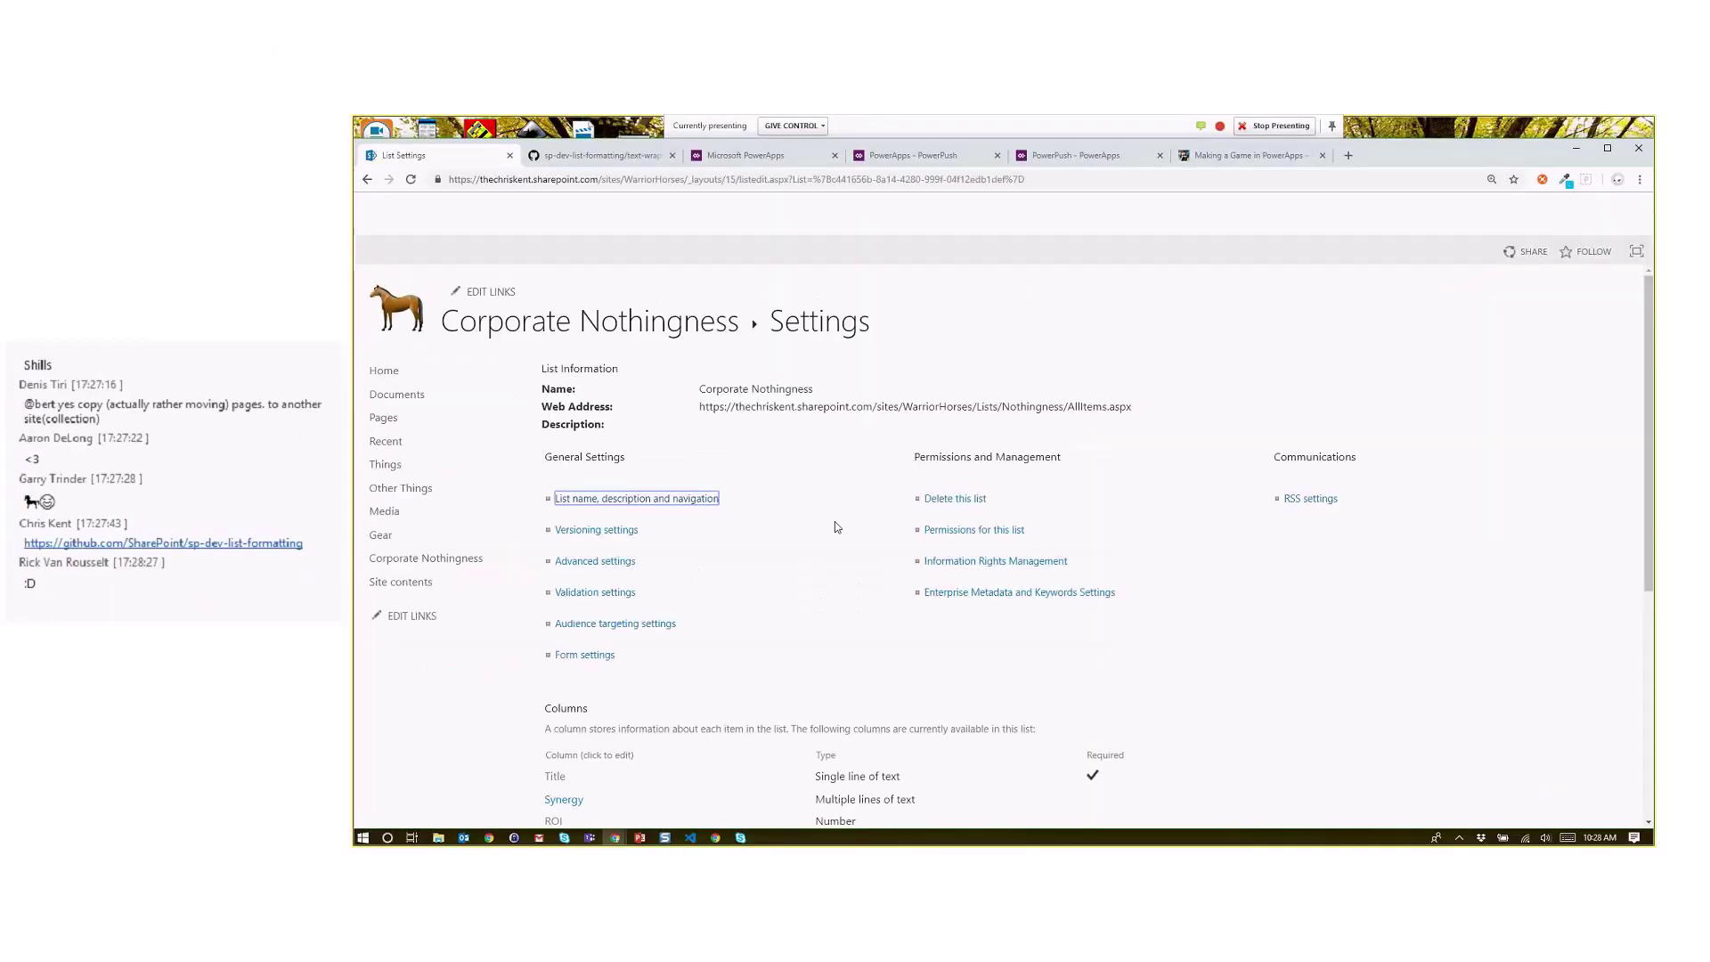
Step: Open the Synergy column settings, enlarge the Column Formatting box and paste the text-wrap JSON
scroll(836, 521, down, 2)
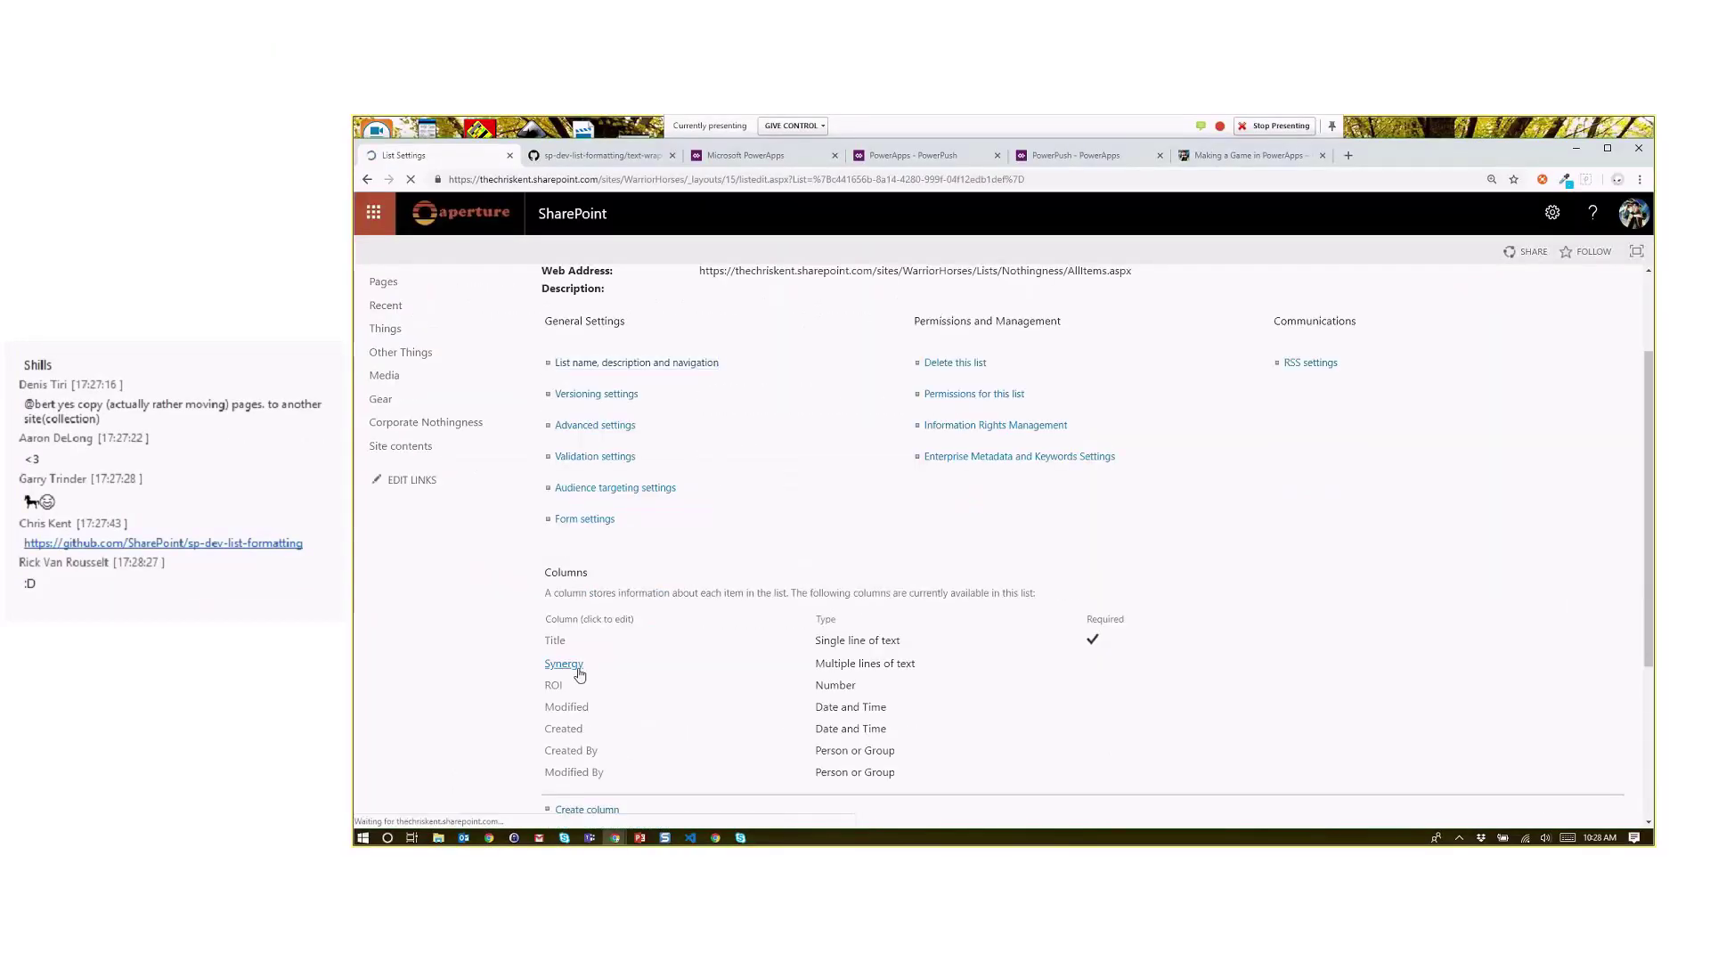
click(579, 673)
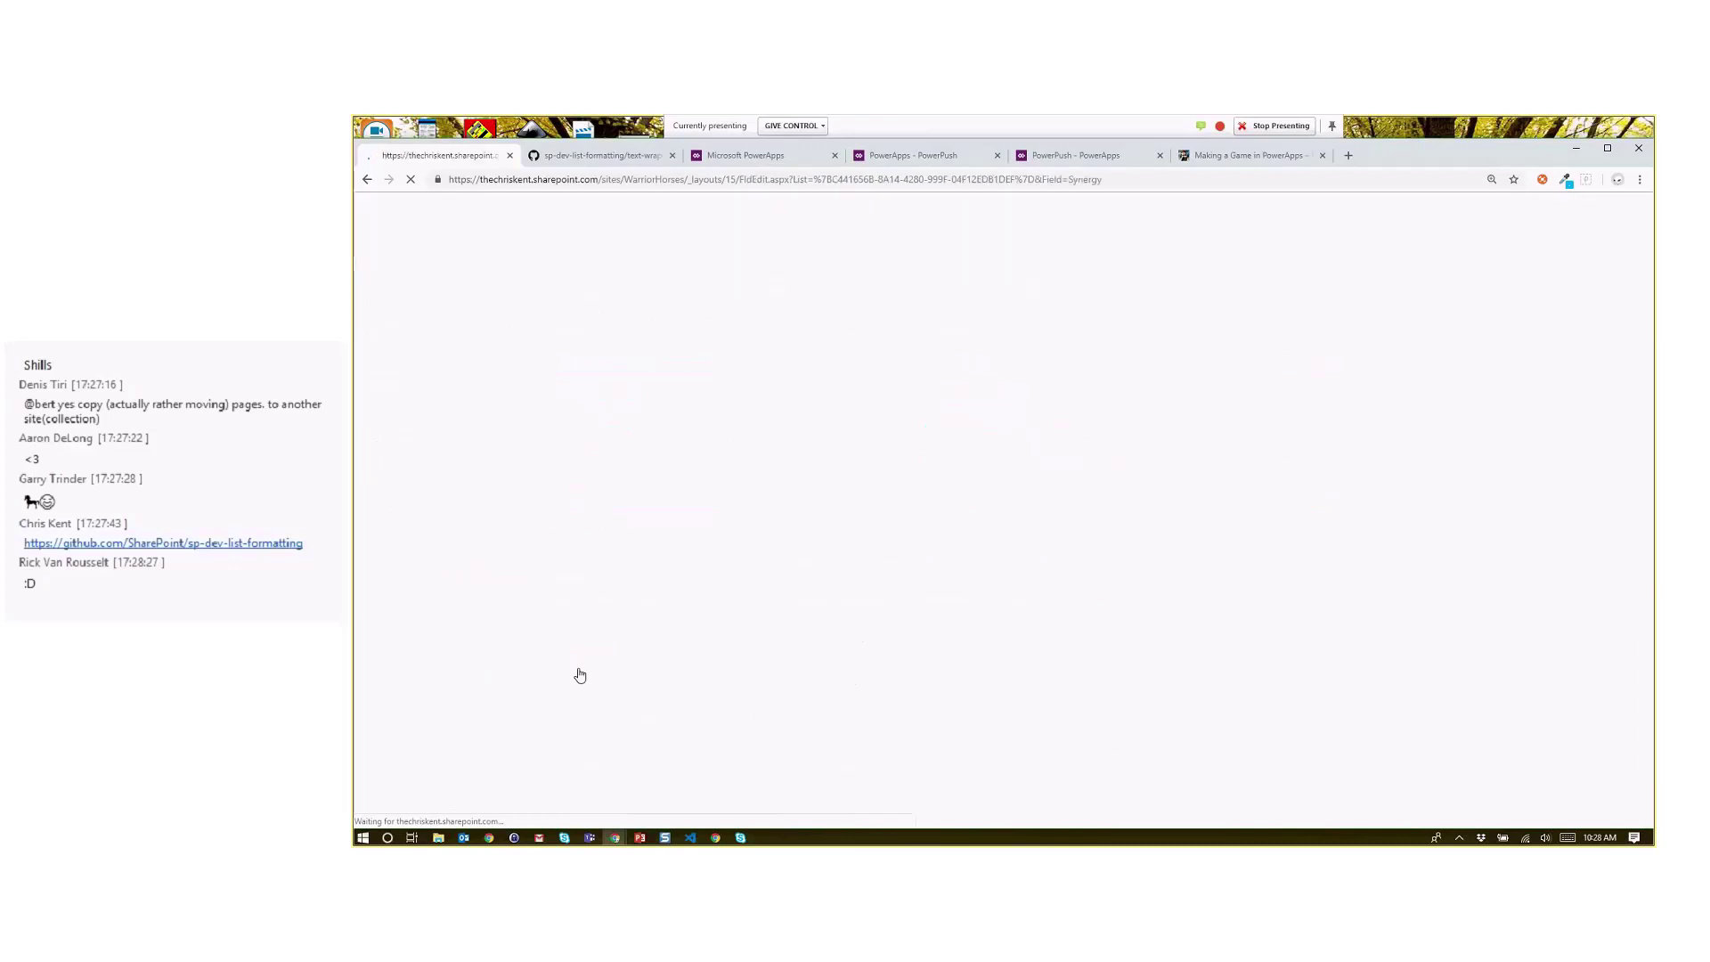
scroll(768, 487, down, 4)
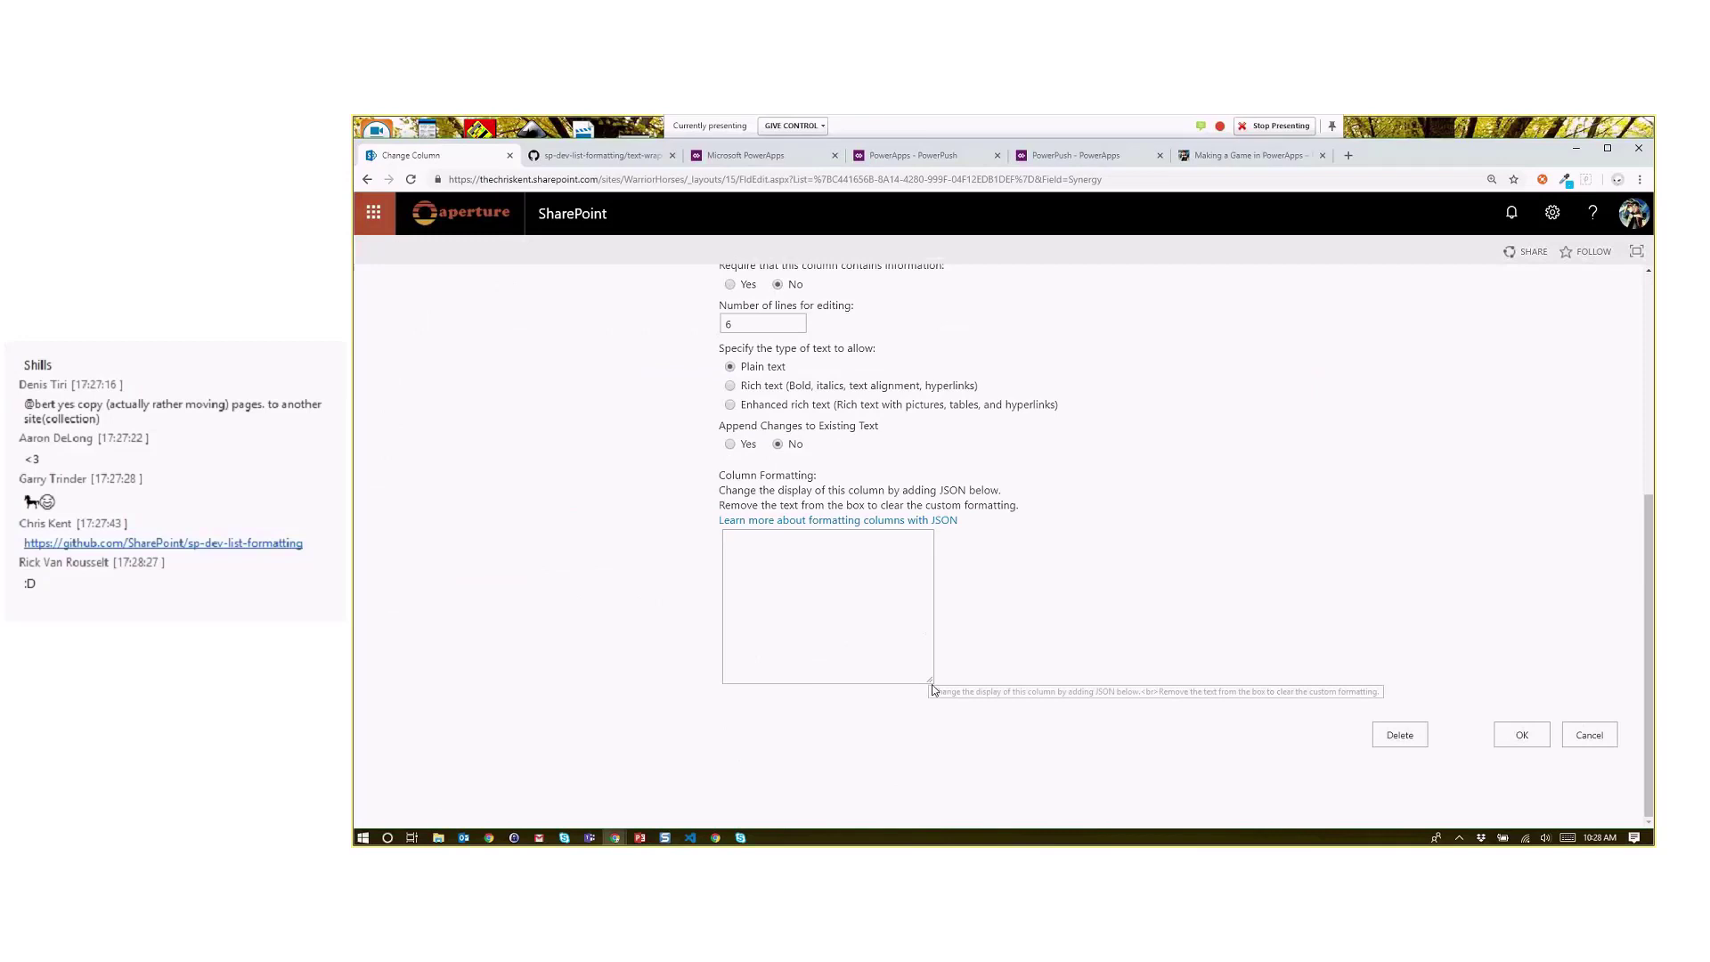
drag(930, 684, 1089, 759)
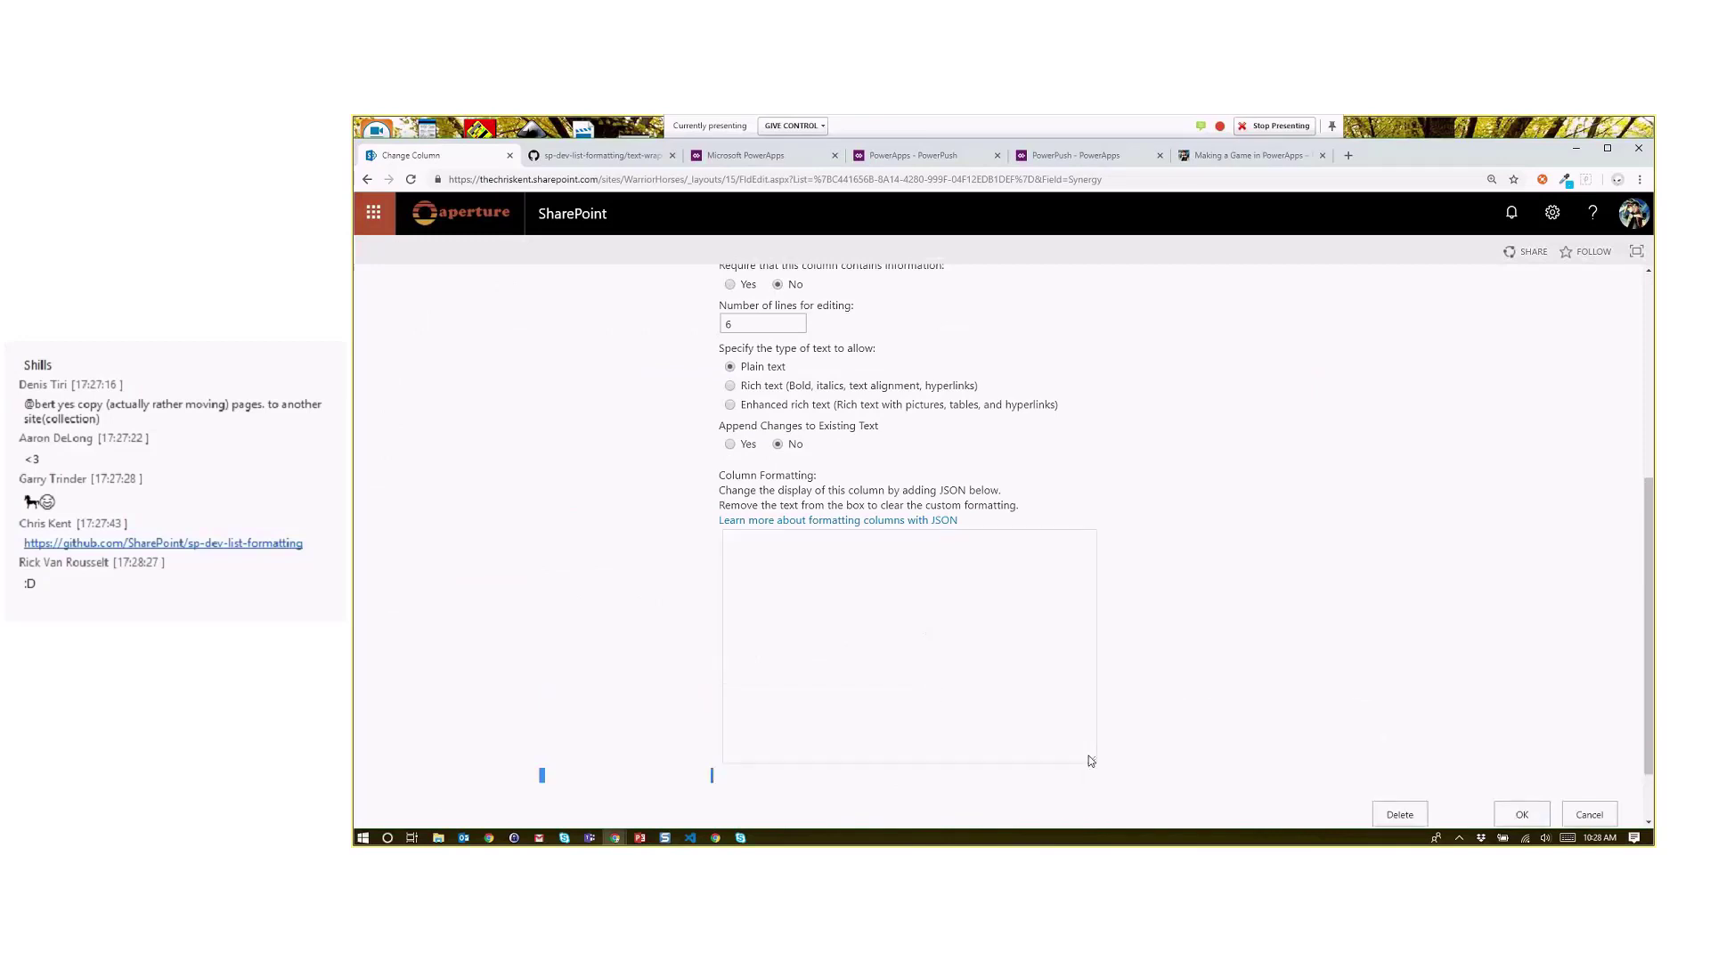
scroll(875, 623, down, 1)
click(824, 538)
text({   "$schema": "https://developer.microsoft.com/json-schemas/sp/column-formatting.schema.json",   "elmType": "div",   "txtContent": "@currentField",   "style": {     "white-space": "normal",     "padding": "11px 0"   } })
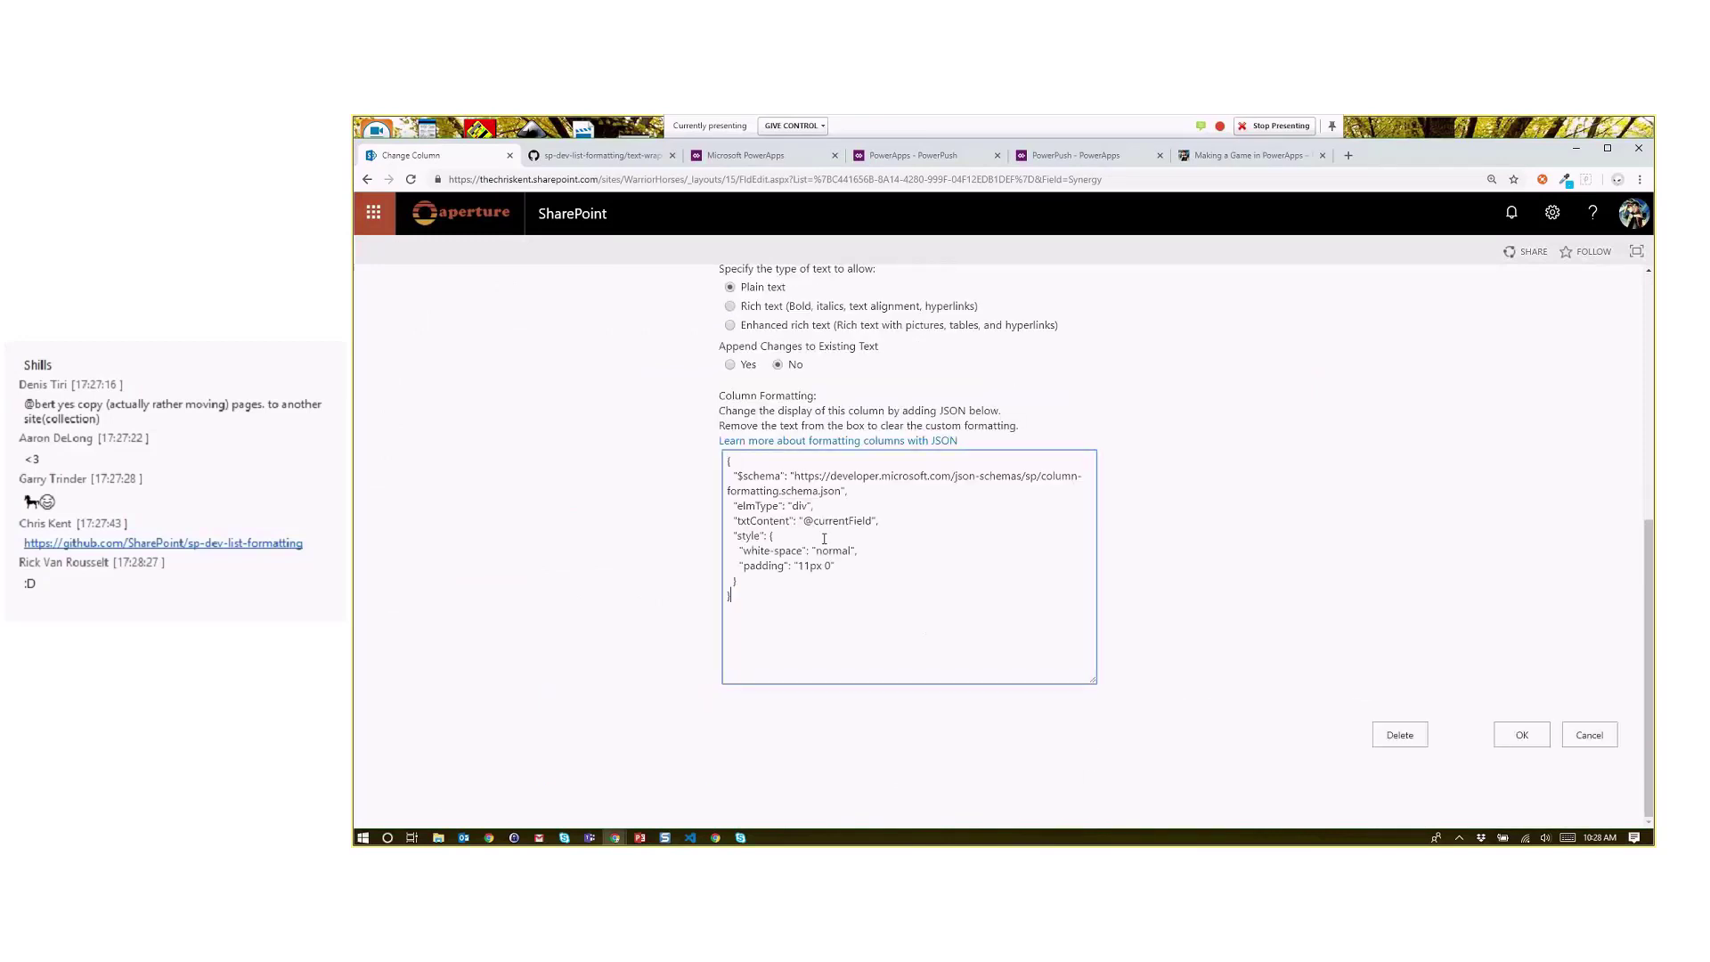
Step: Add an attributes block with class "ms-fontColor-themePrimary" after the style block
click(778, 580)
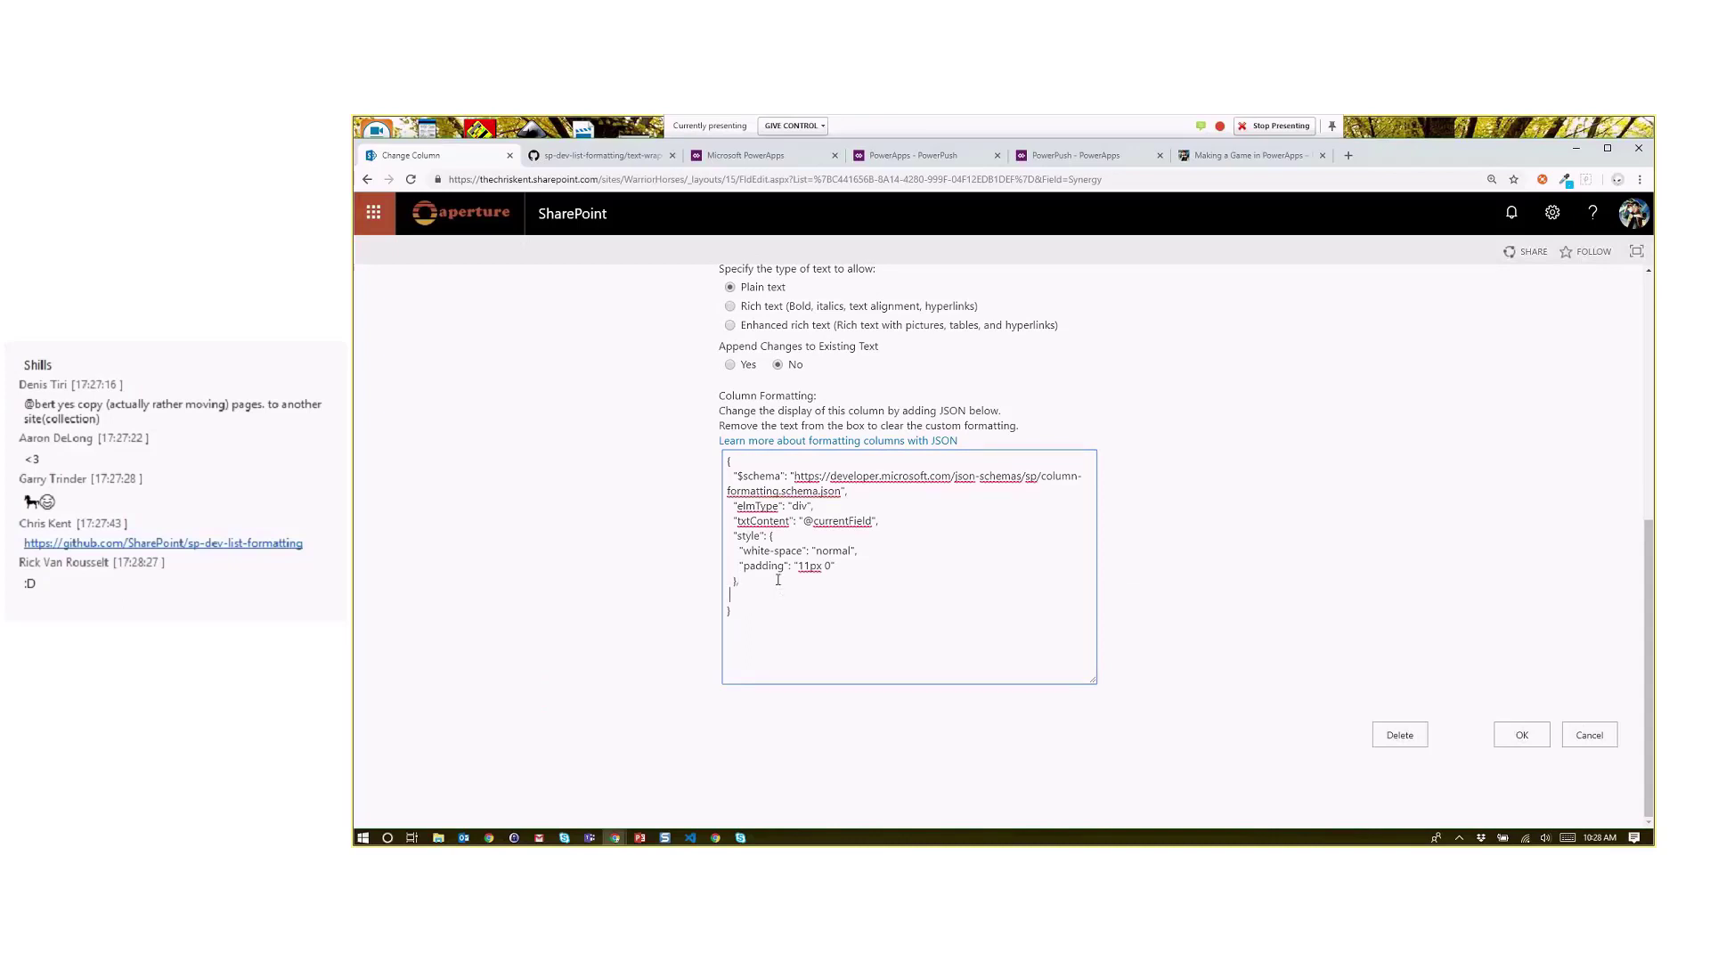
text("attri)
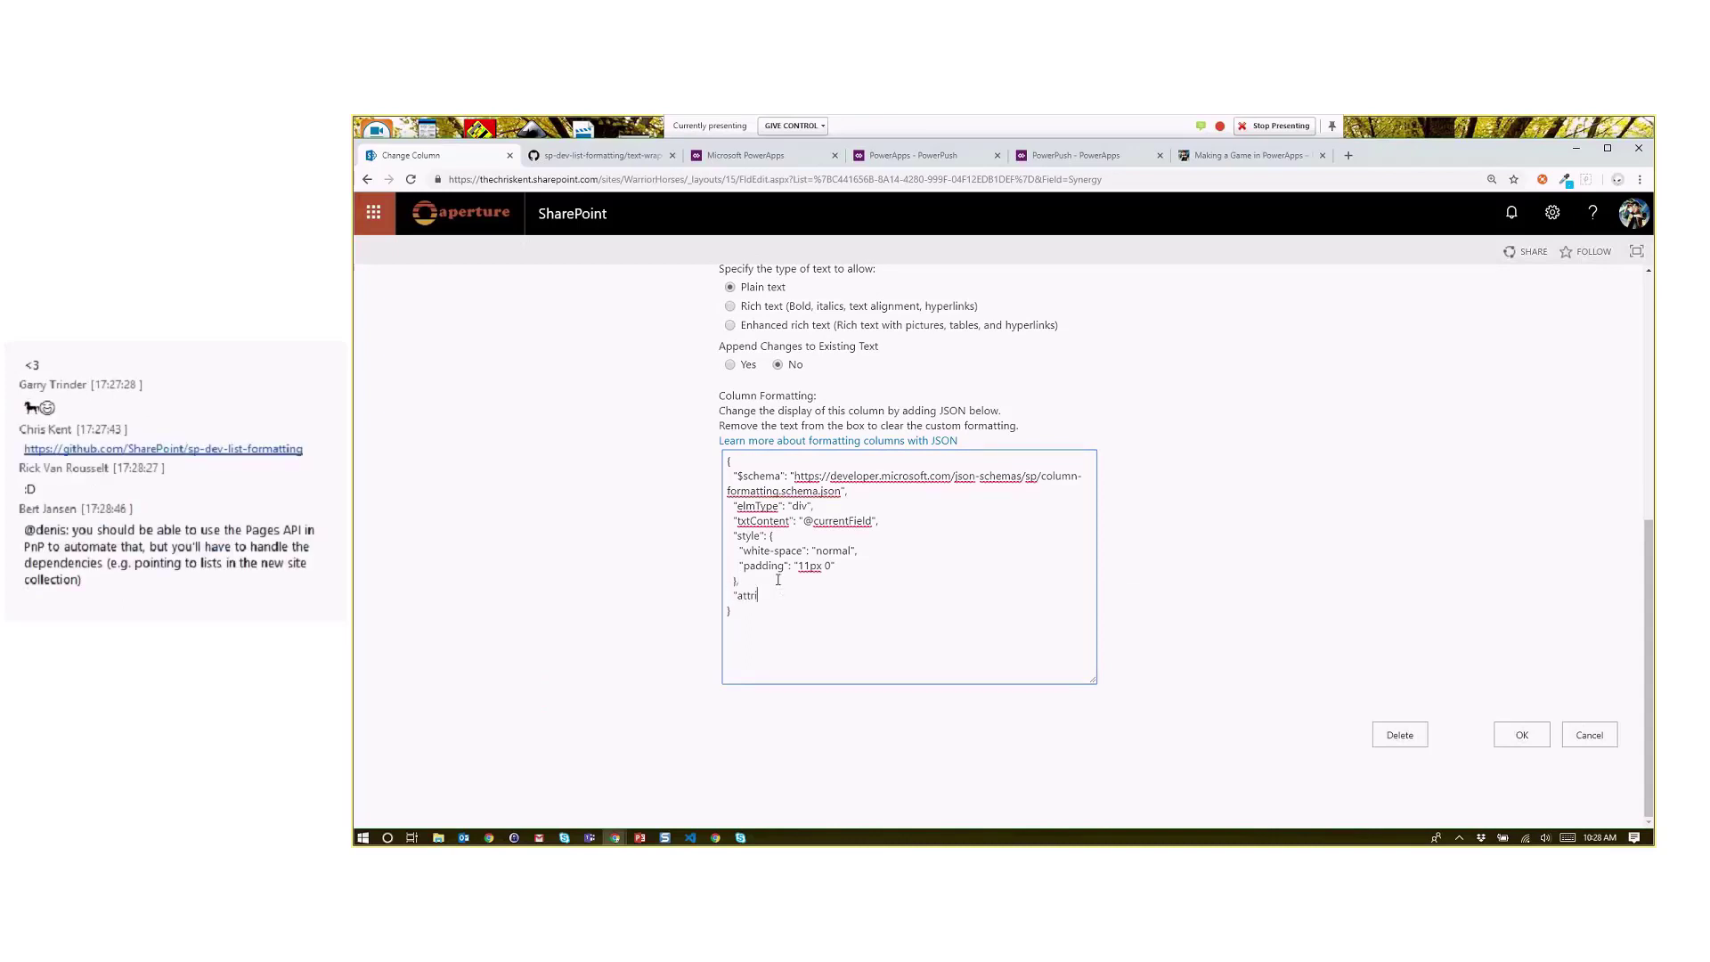
text(butes": {)
key(Return)
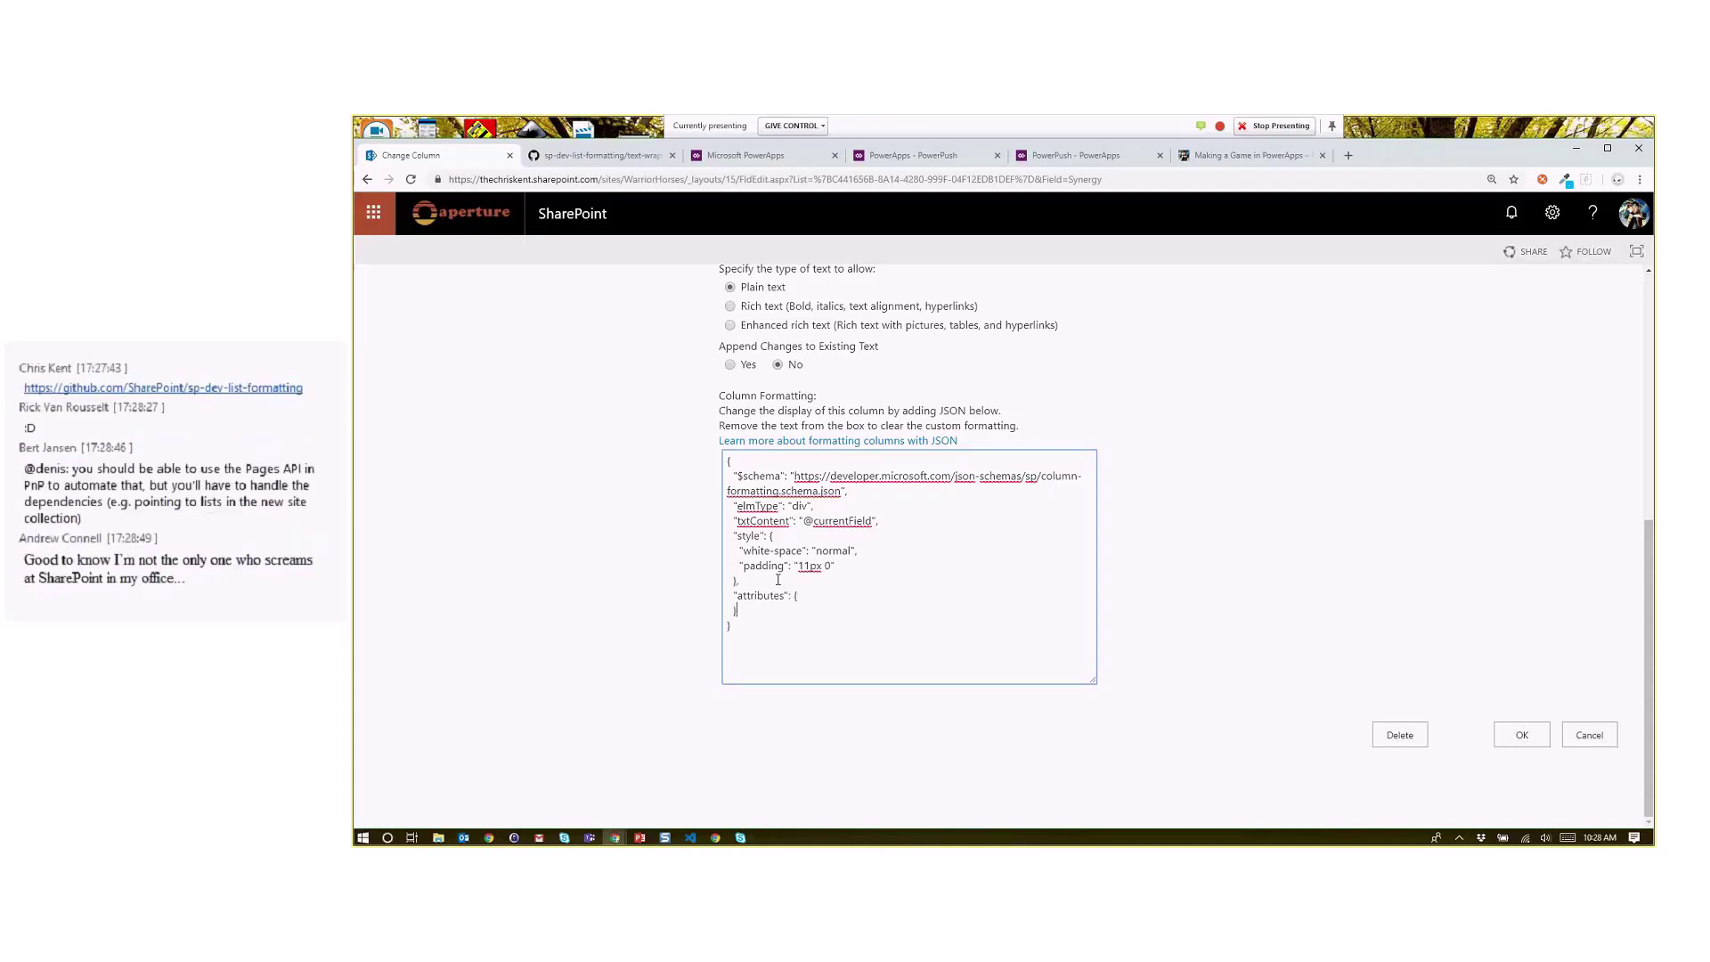
key(Up)
key(Return)
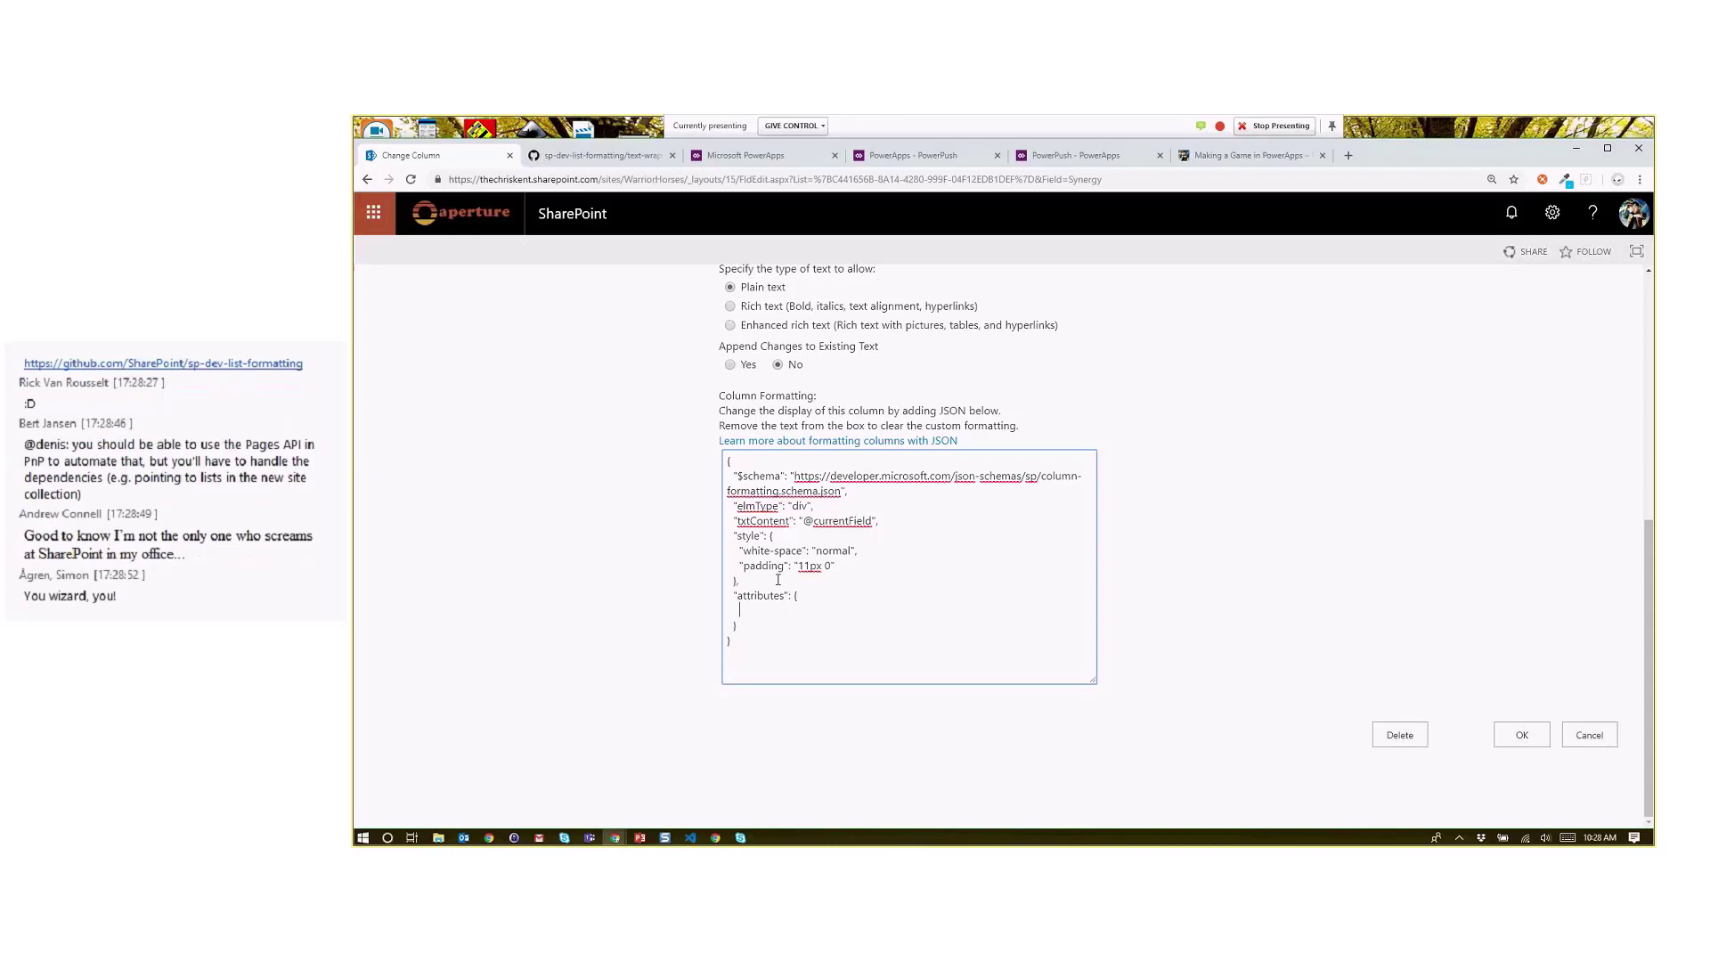
text("class": "ms-fo)
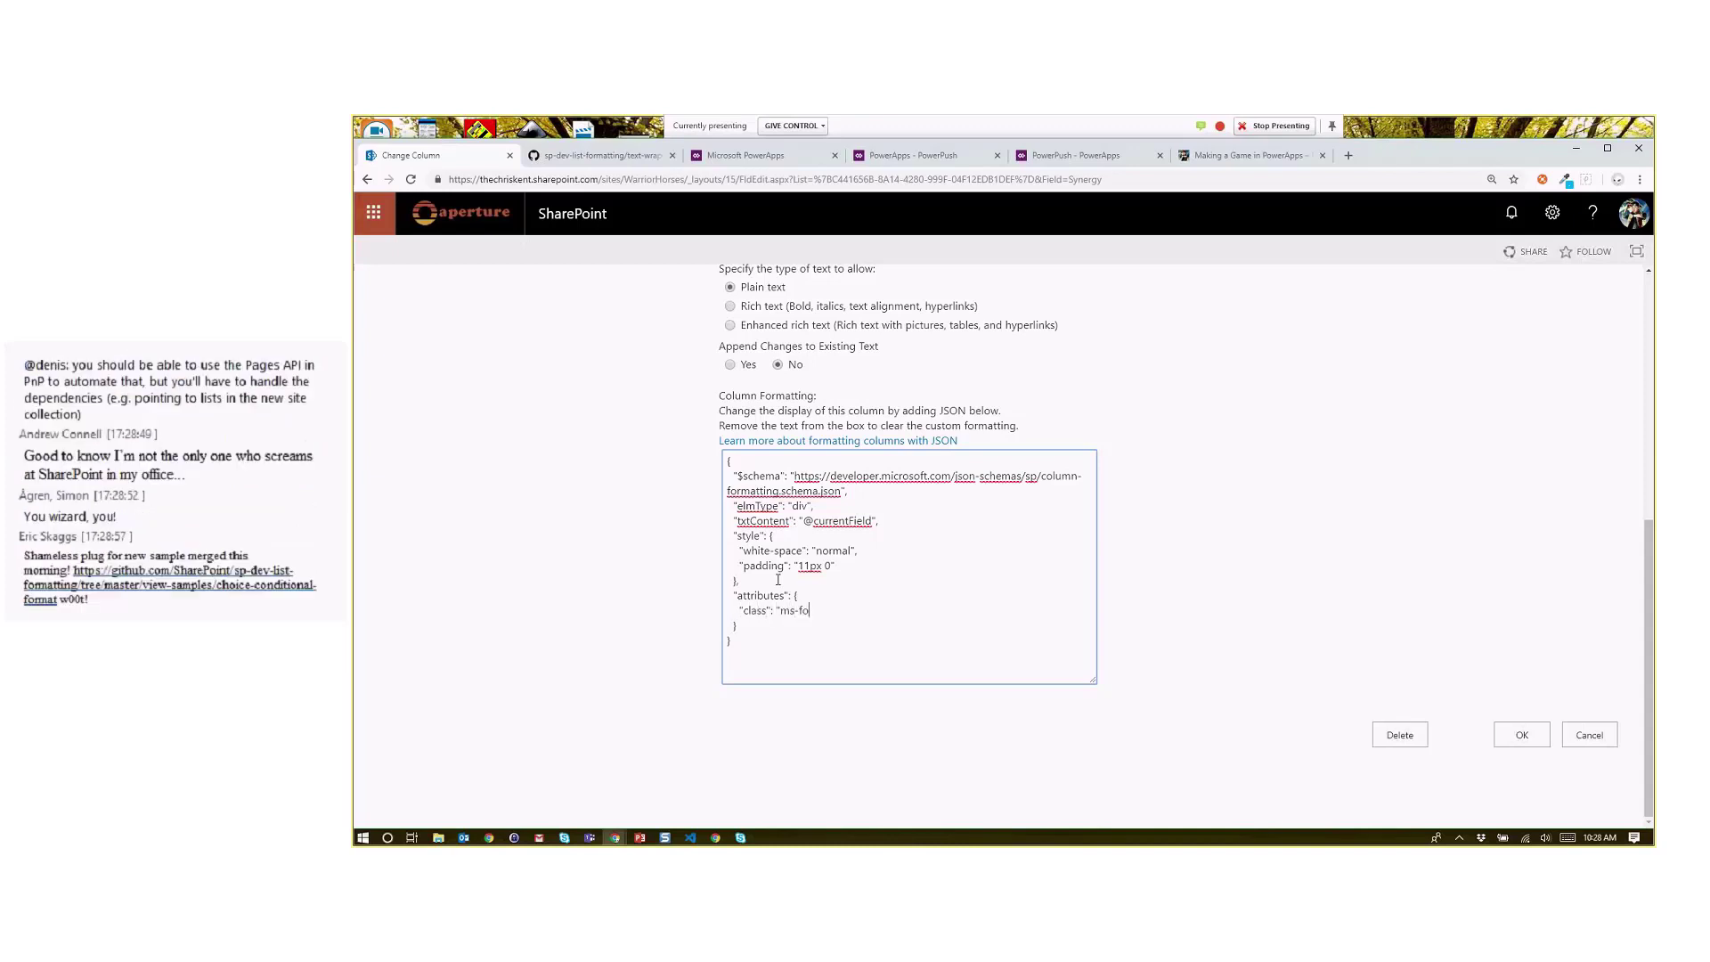
text(ntColor-themePrimary")
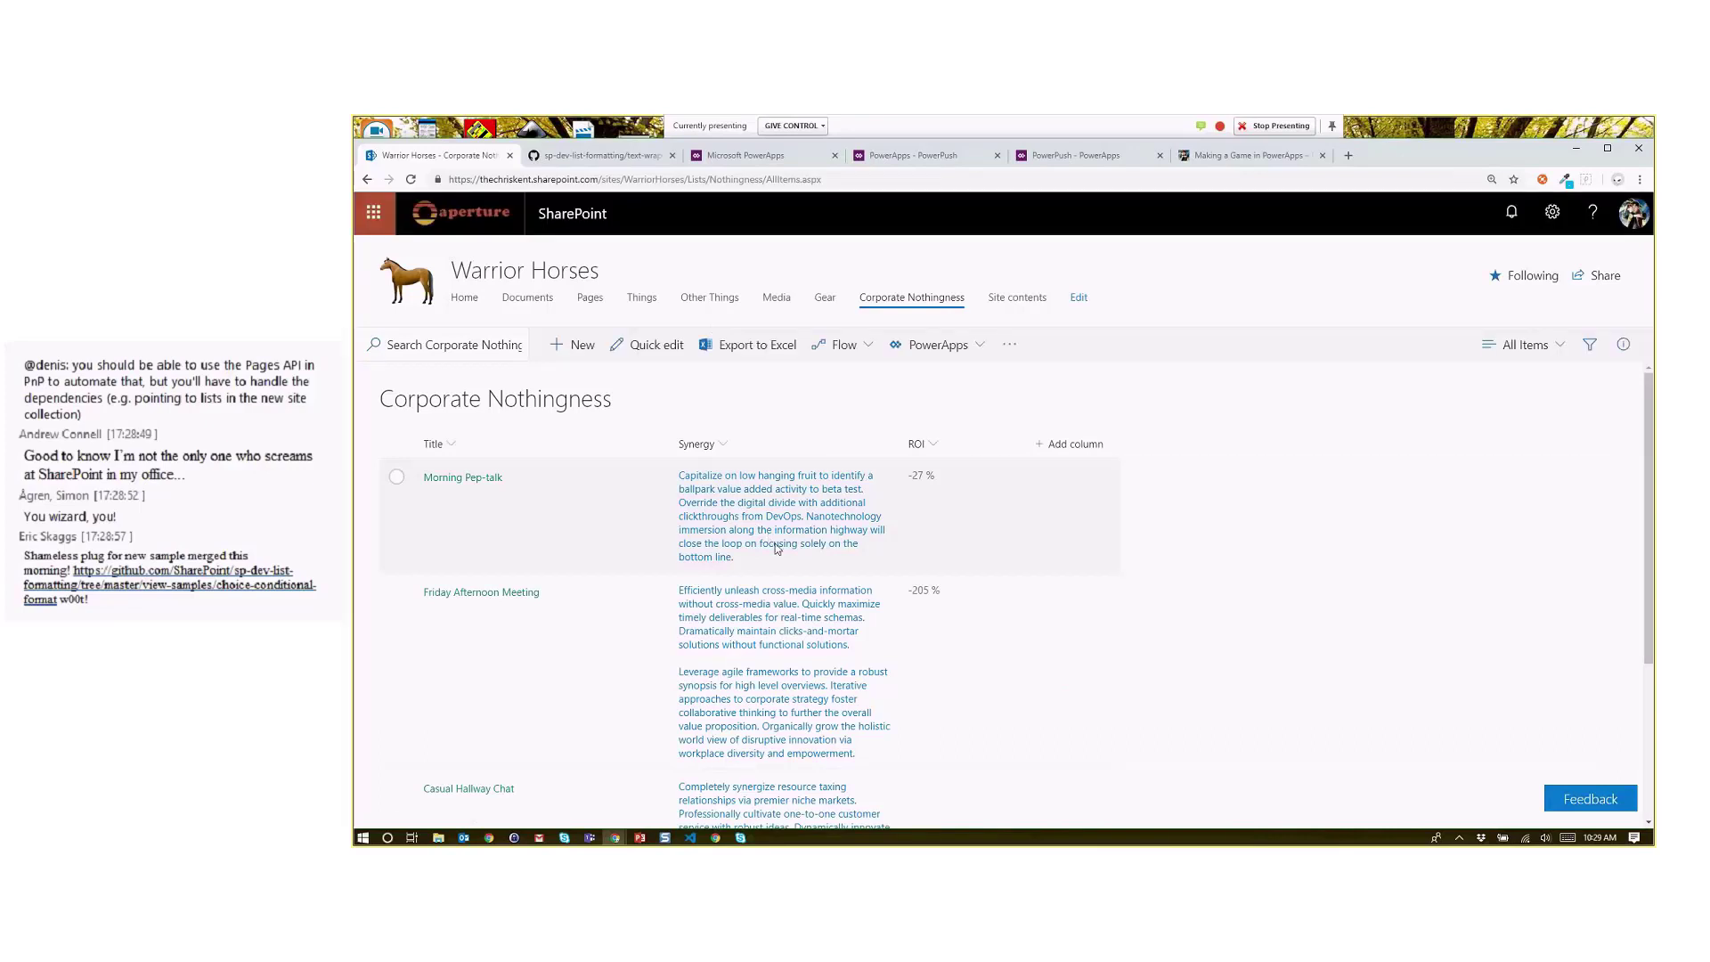
Step: Scroll through the list to check the Synergy text is wrapped, padded and theme blue
scroll(777, 548, down, 3)
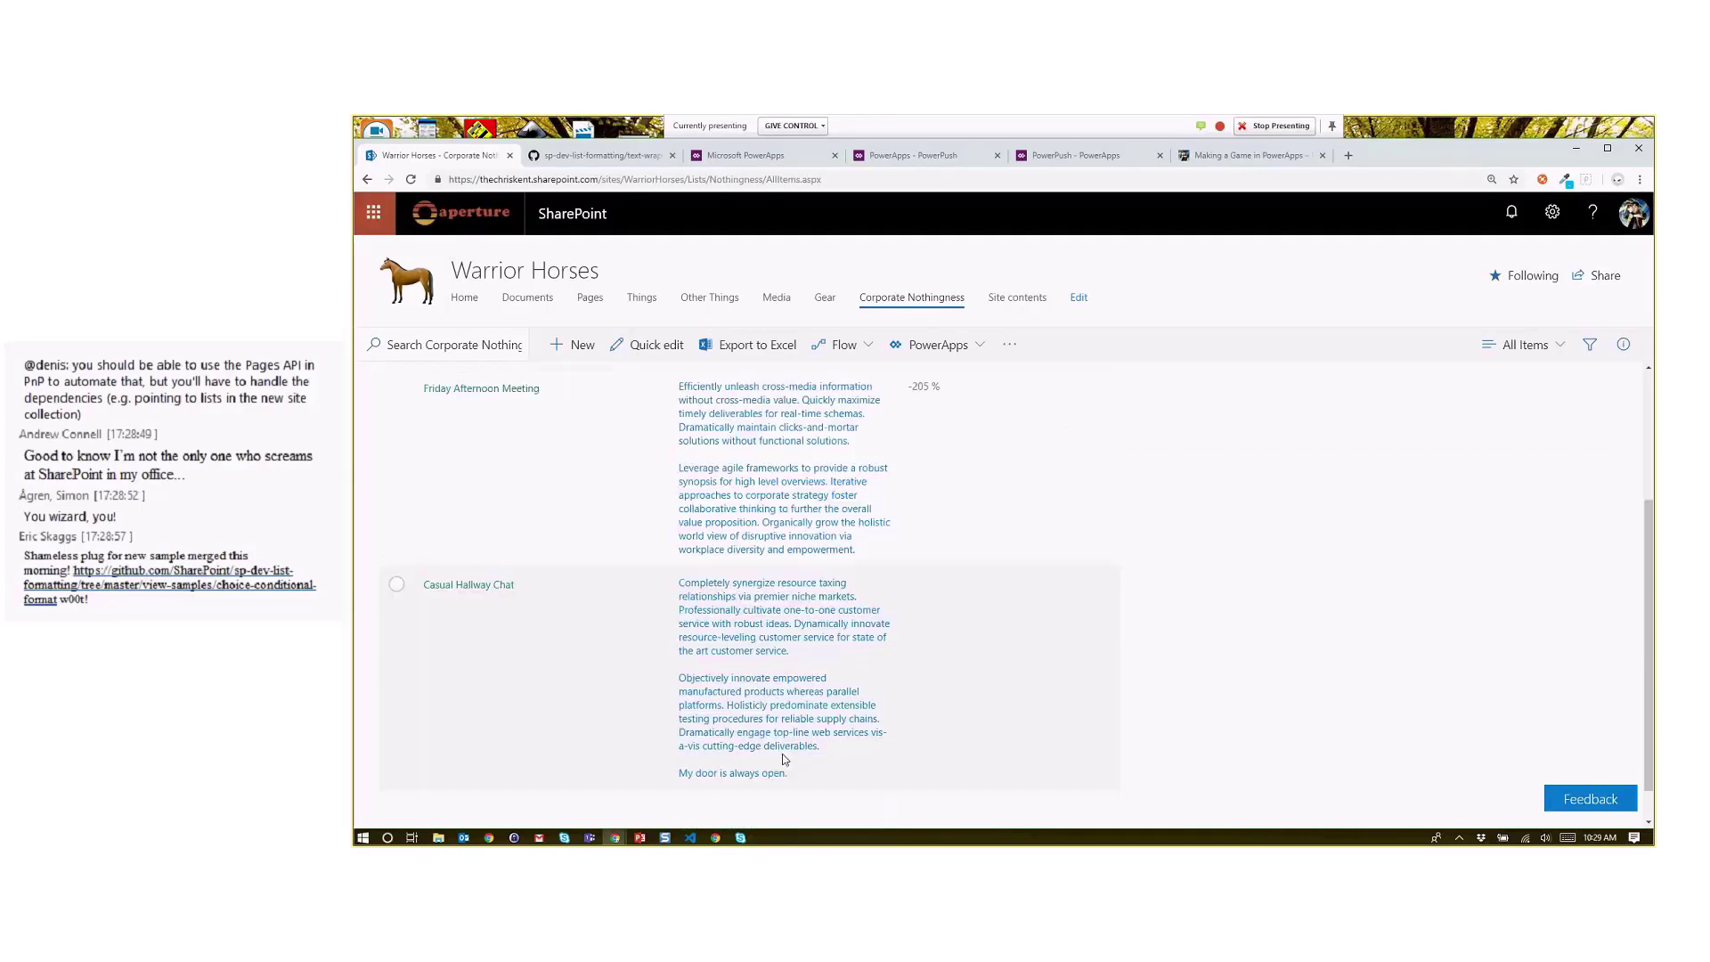
scroll(784, 759, up, 2)
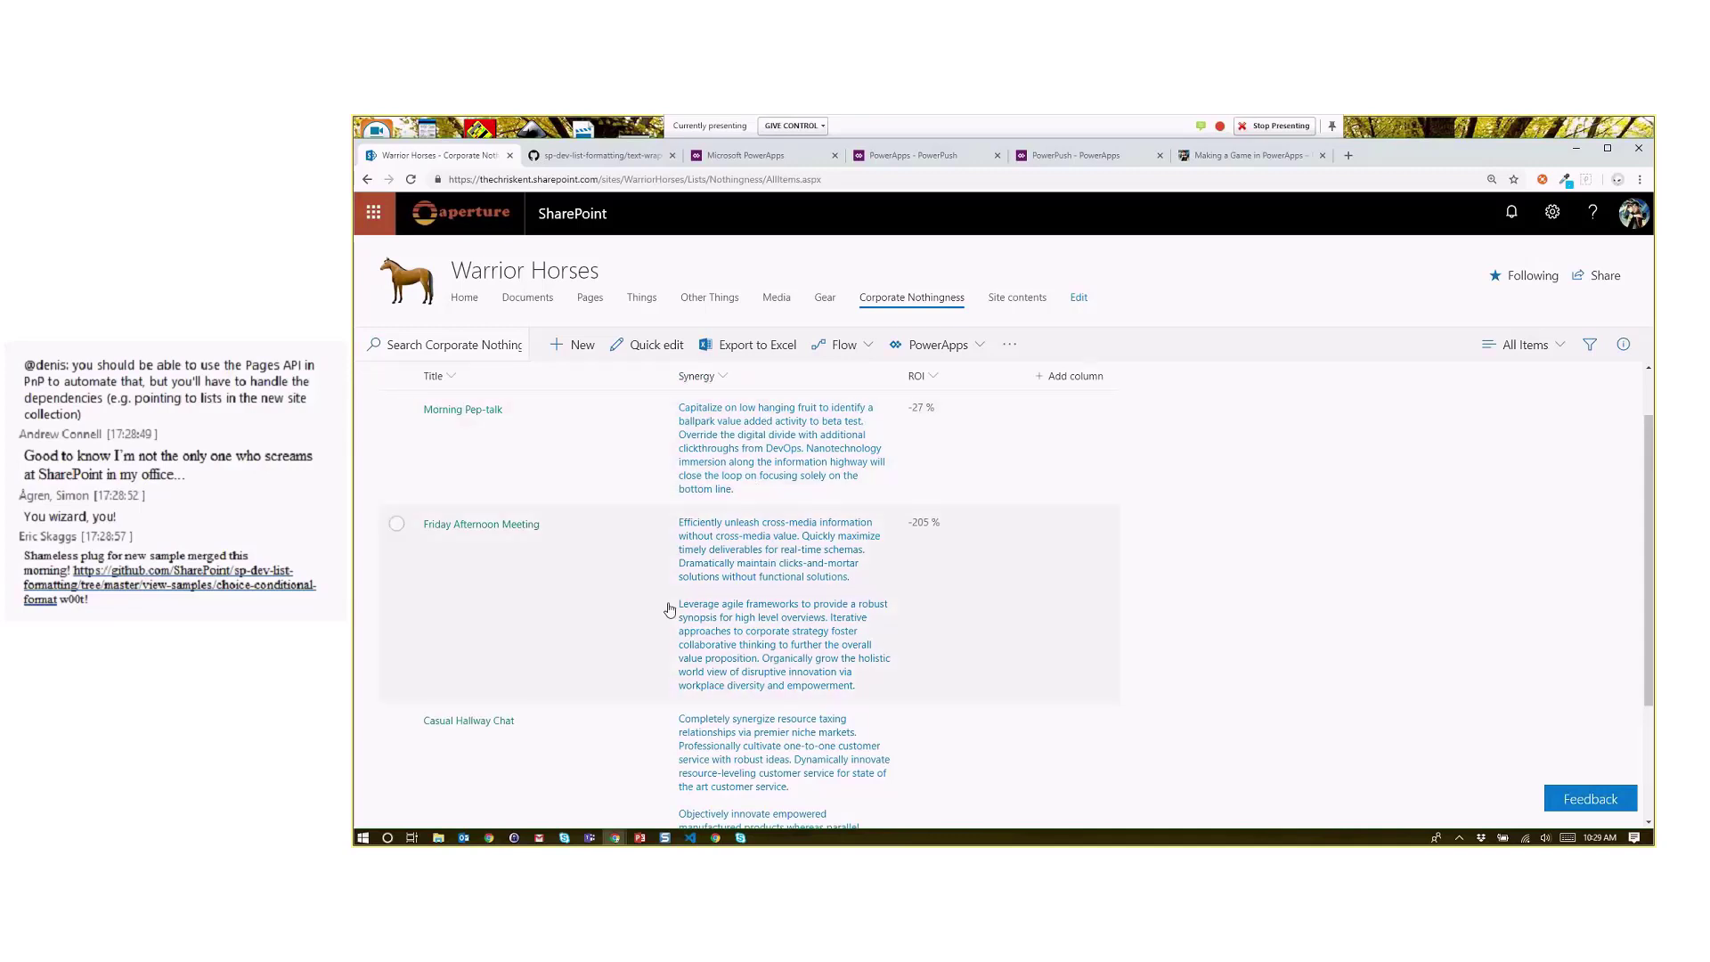
Step: Return to PowerPoint and step through slides 2 and 3 to slide 4, 'Apply in the column settings'
click(639, 838)
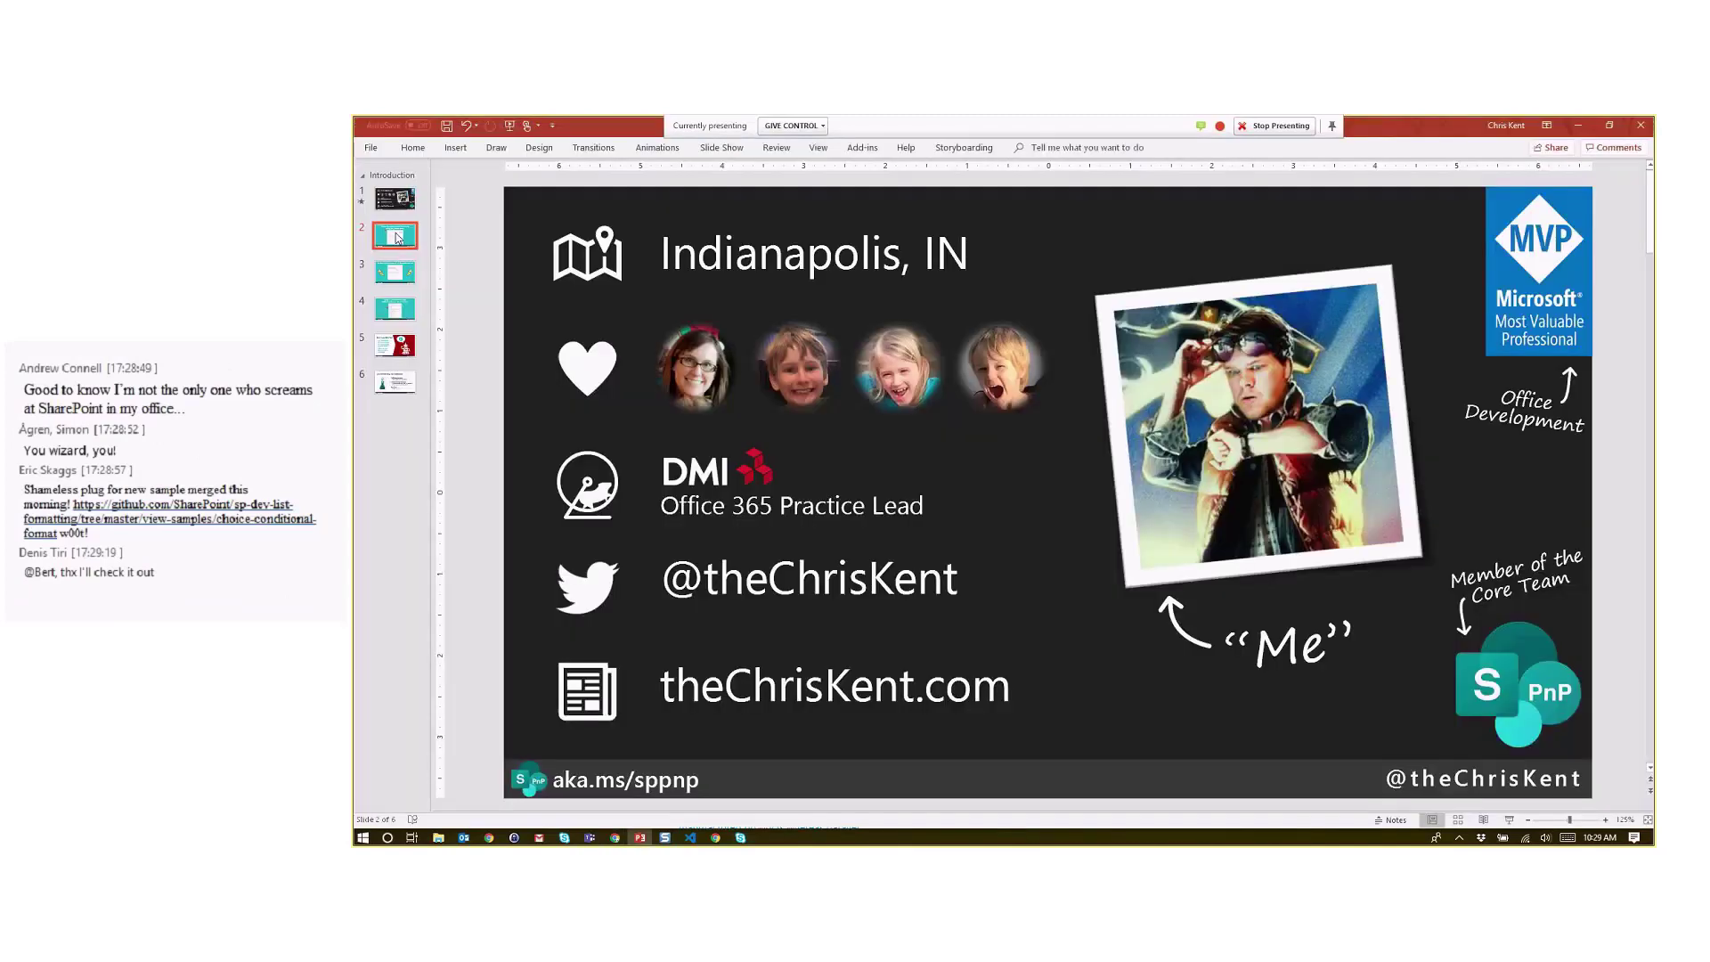
click(398, 237)
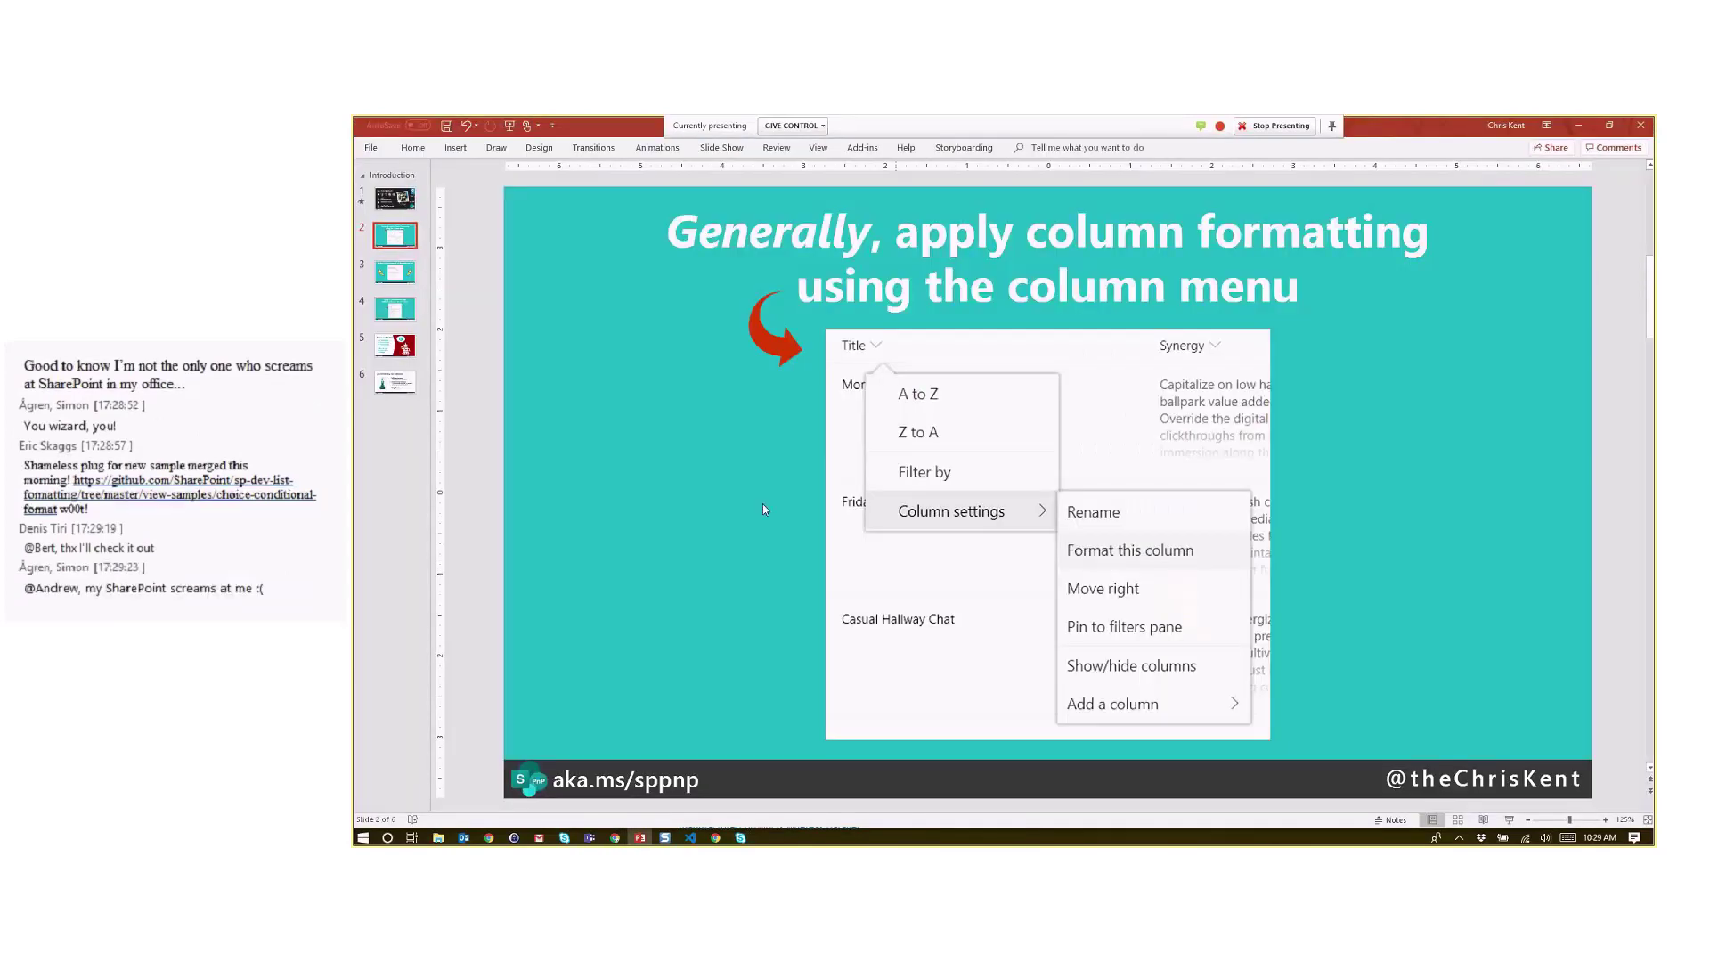
click(398, 279)
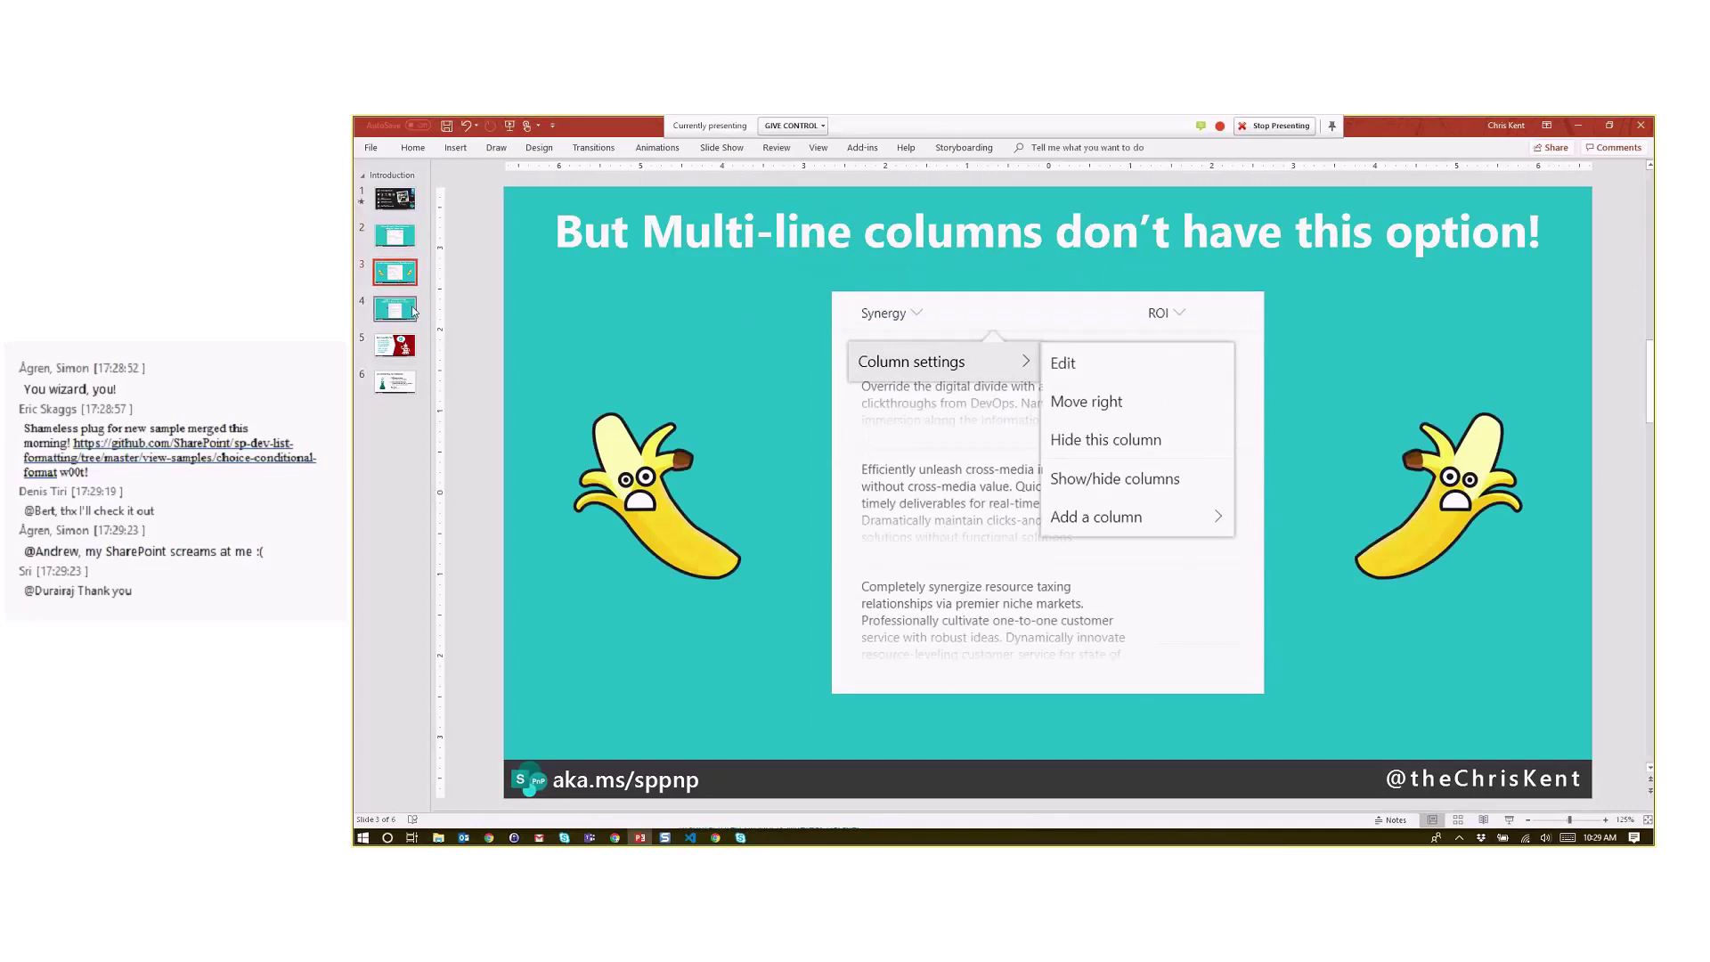
click(414, 312)
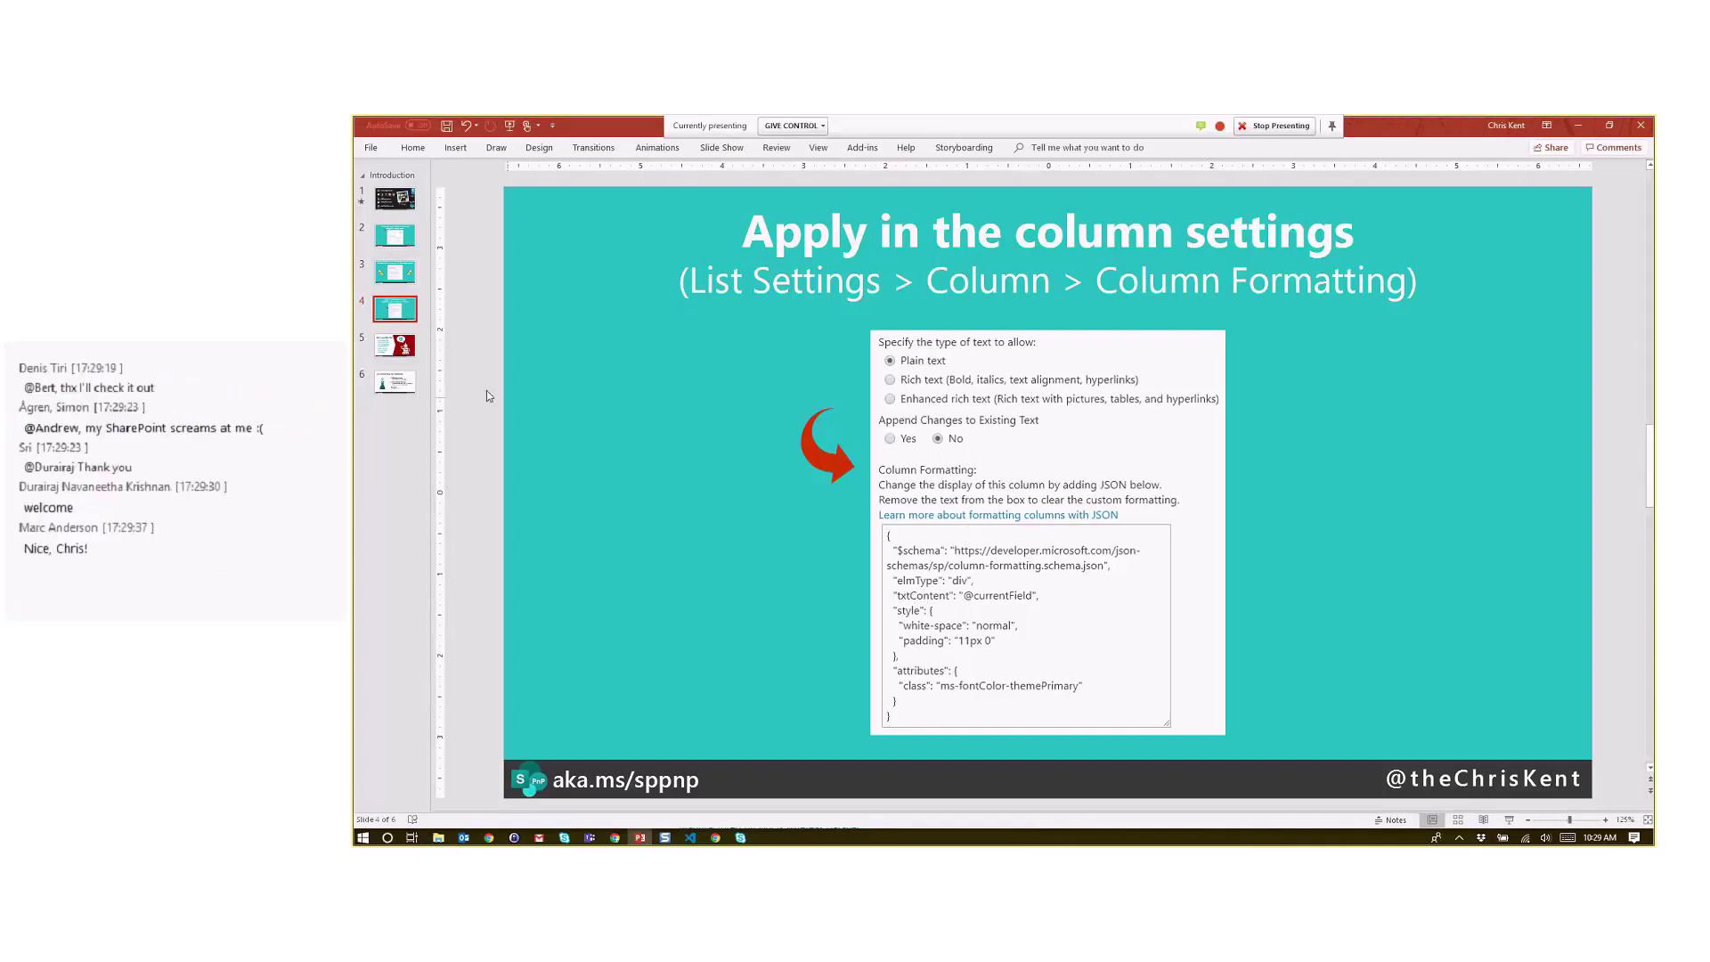
Step: Show slide 5, 'Don't Use Rich Text'
click(404, 349)
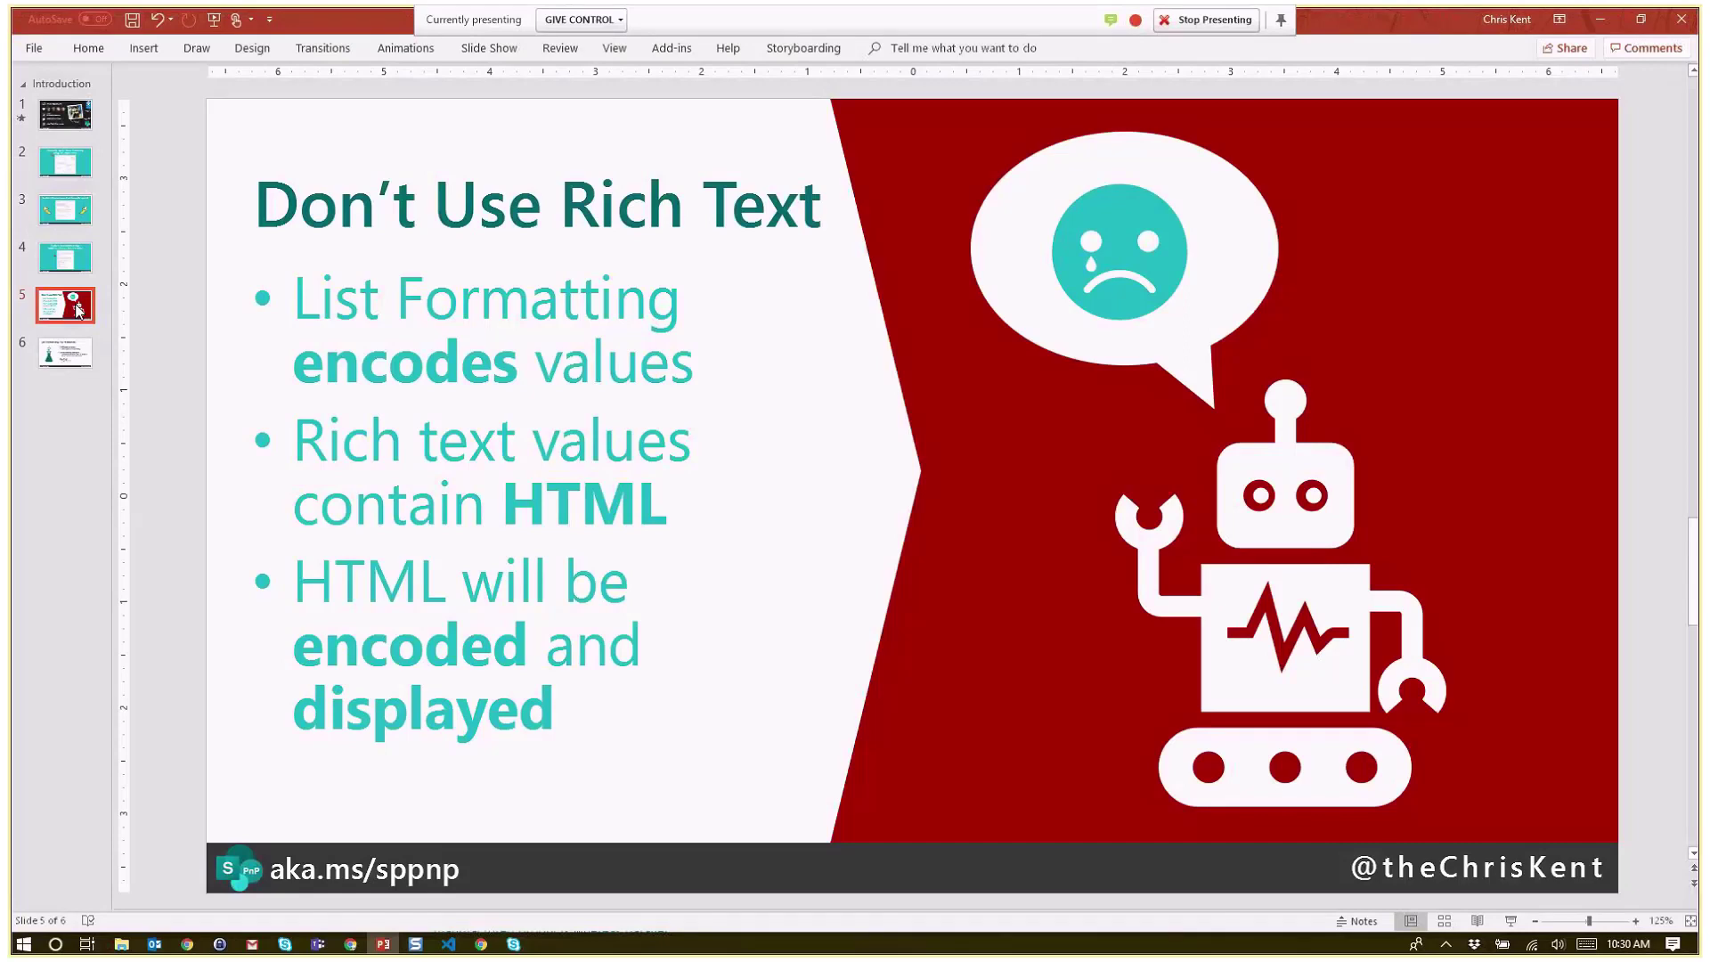
Step: Show slide 6 and select the bit.ly/LF-multiline link to share in the meeting chat
click(76, 356)
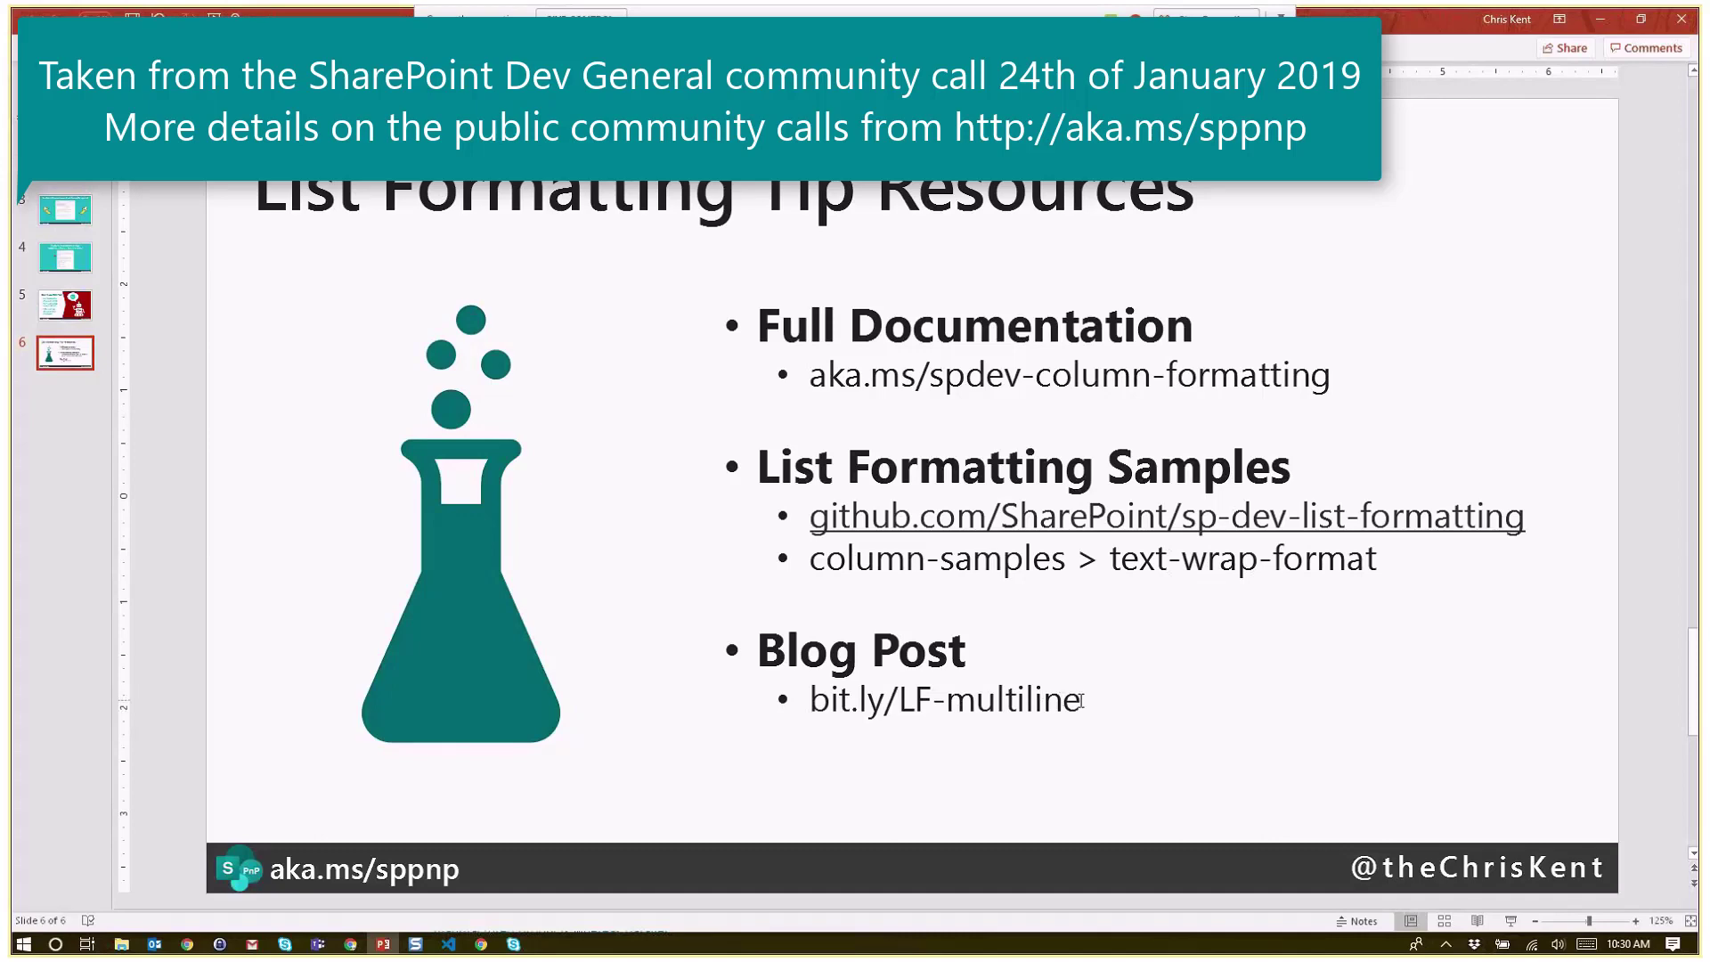
drag(1080, 701, 810, 701)
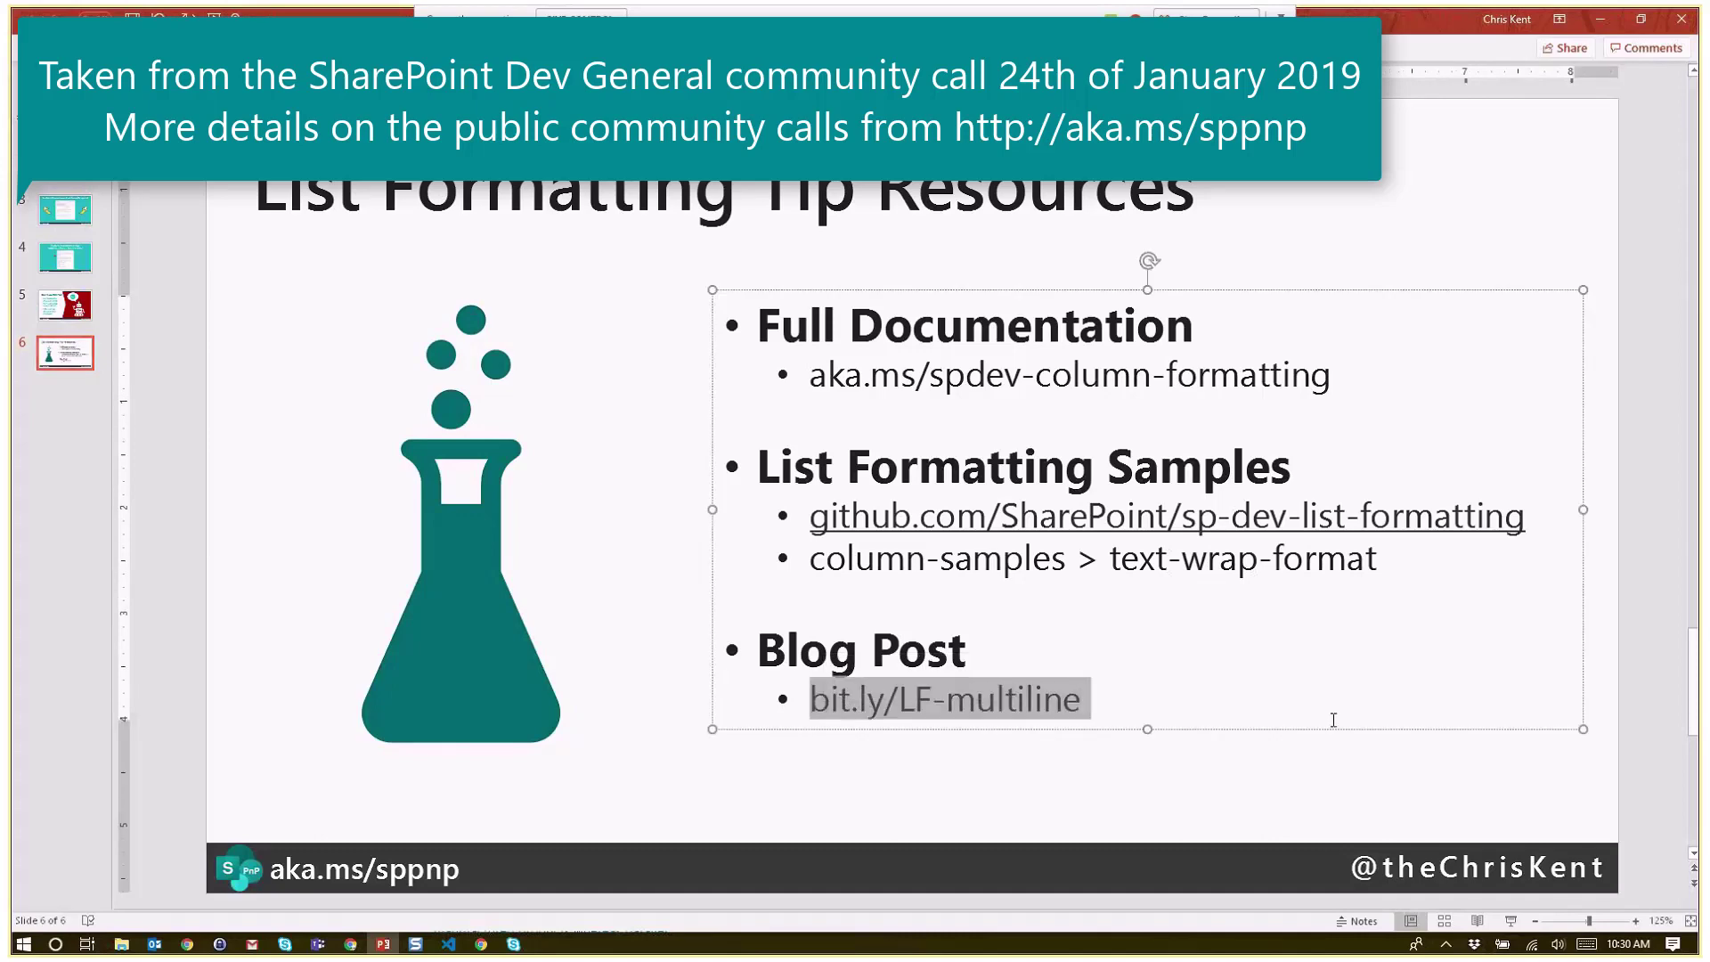
key(alt+Tab)
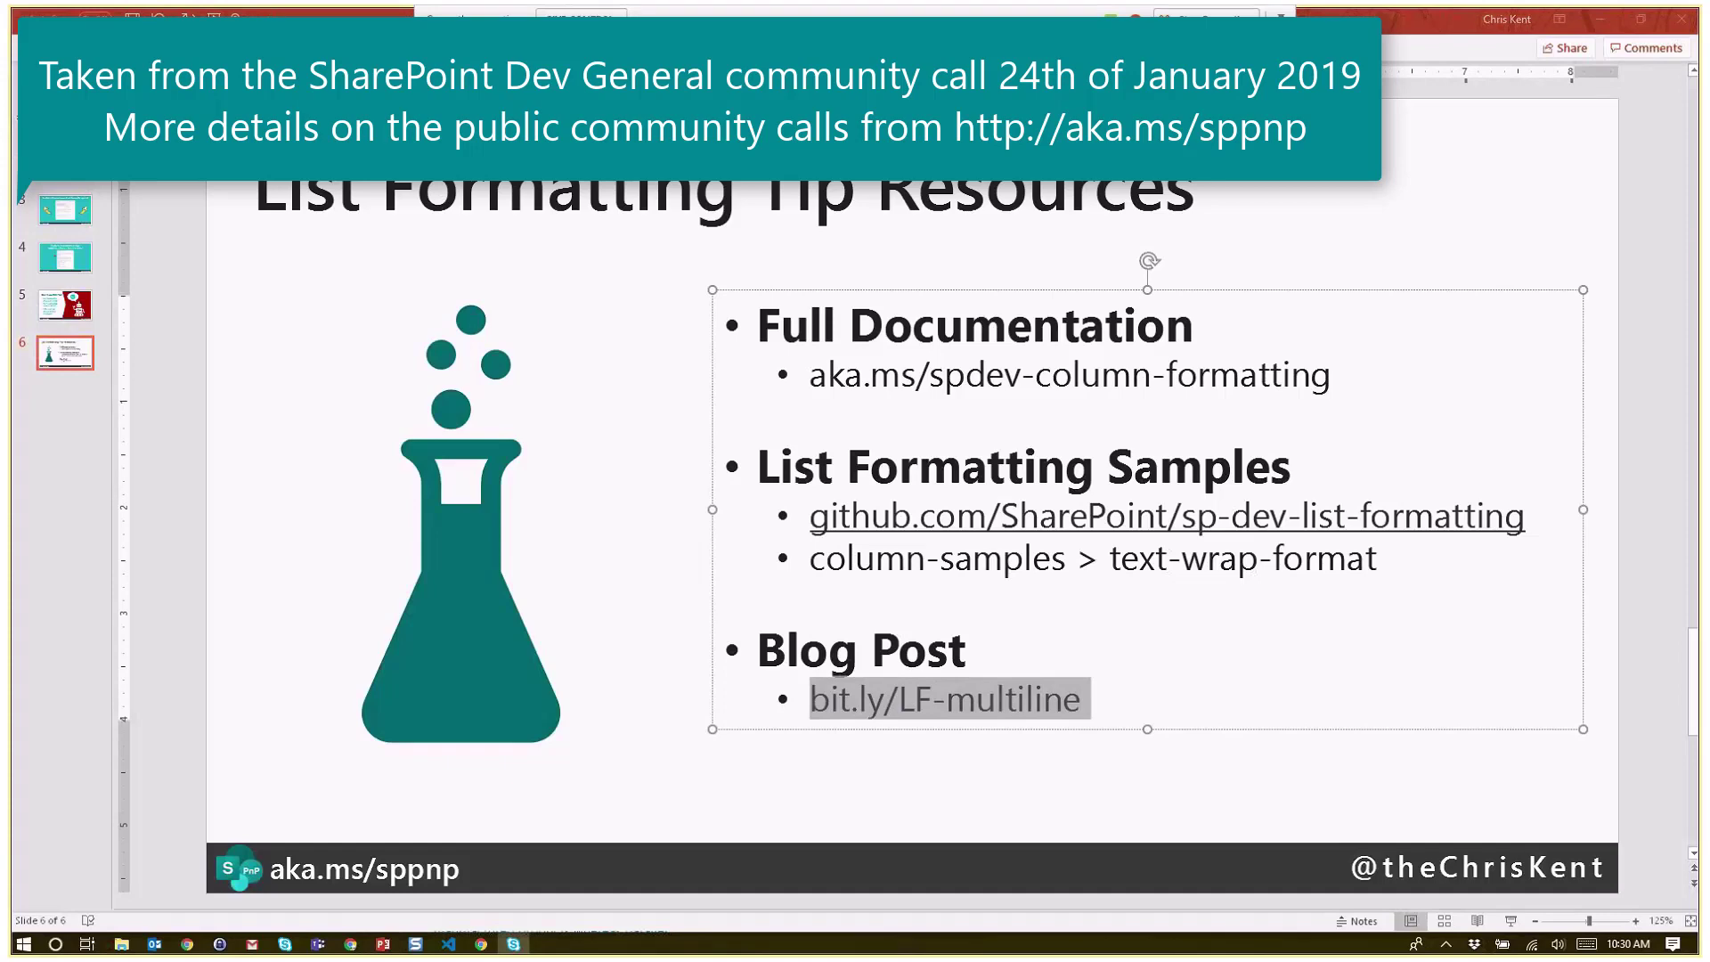